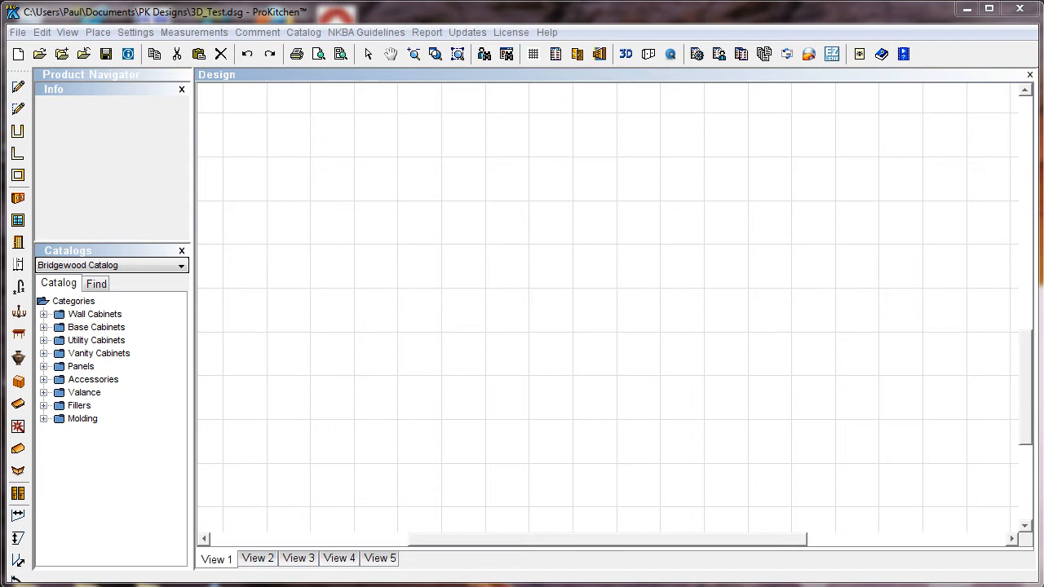
Step: Open the 3D model browser and search the 3D Warehouse models for "chair"
{"action": "left_click_drag", "start_coordinate": [1025, 419], "coordinate": [1018, 366]}
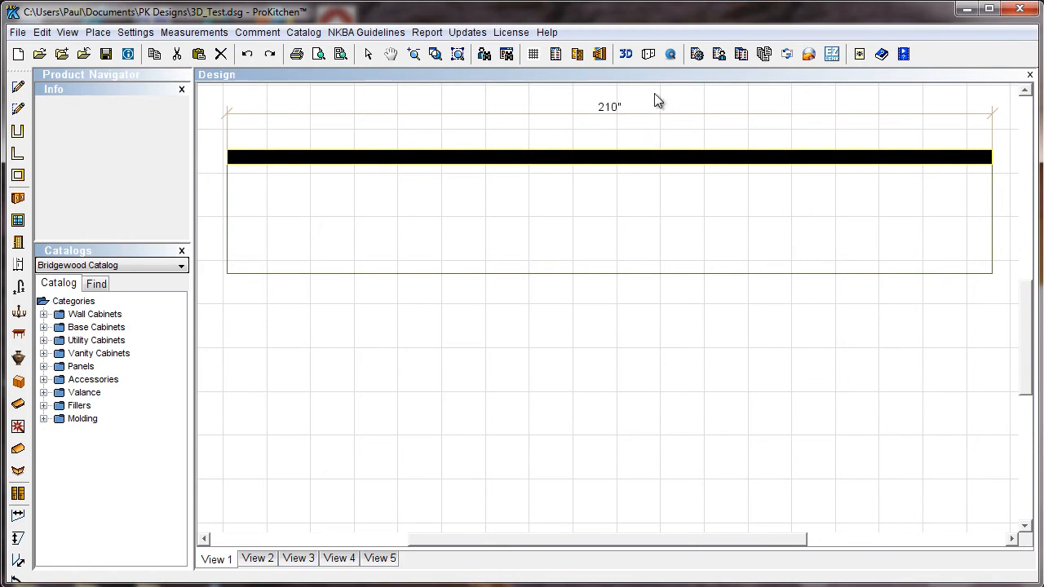
{"action": "left_click", "coordinate": [671, 55]}
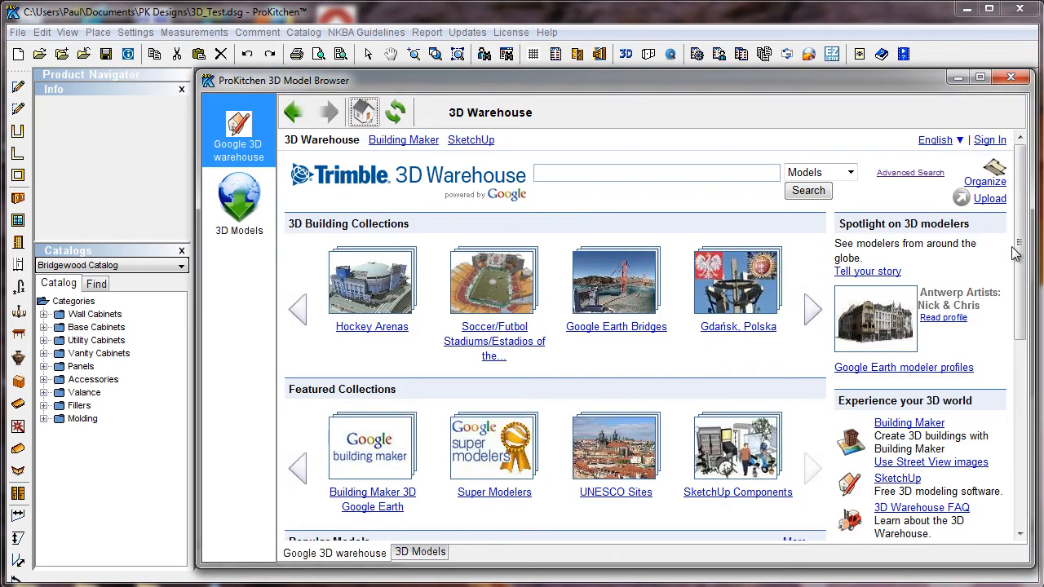
{"action": "left_click_drag", "start_coordinate": [1020, 251], "coordinate": [1021, 453]}
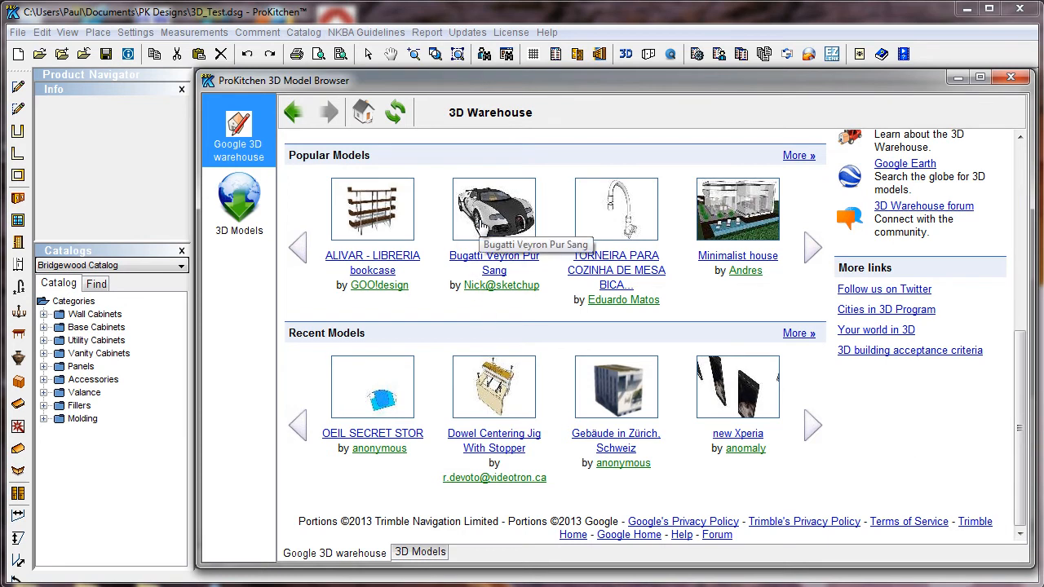
{"action": "left_click_drag", "start_coordinate": [1024, 450], "coordinate": [900, 242]}
{"action": "left_click", "coordinate": [547, 176]}
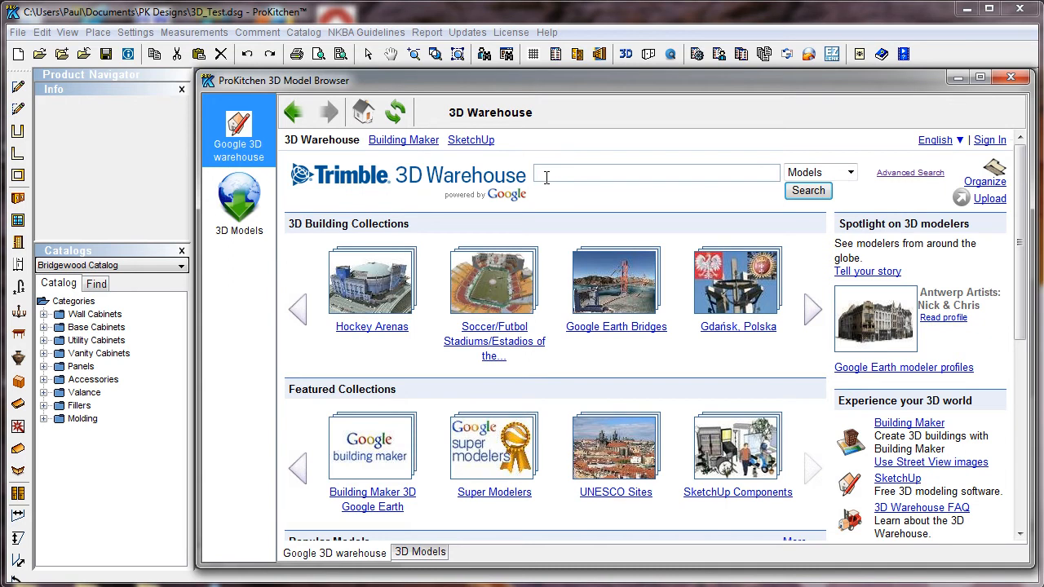
{"action": "type", "text": "chair"}
{"action": "key", "text": "Return"}
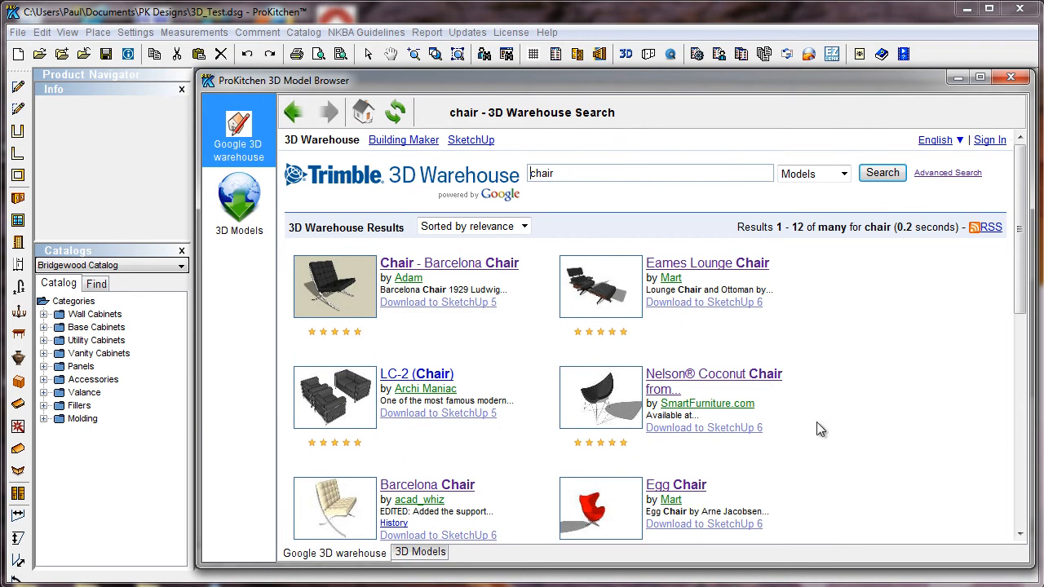
Step: Browse to the second page of chair results and open the Herman Miller Eames Molded Plywood Dining Chair model
{"action": "scroll", "coordinate": [816, 426], "scroll_direction": "down", "scroll_amount": 3}
{"action": "scroll", "coordinate": [799, 422], "scroll_direction": "down", "scroll_amount": 3}
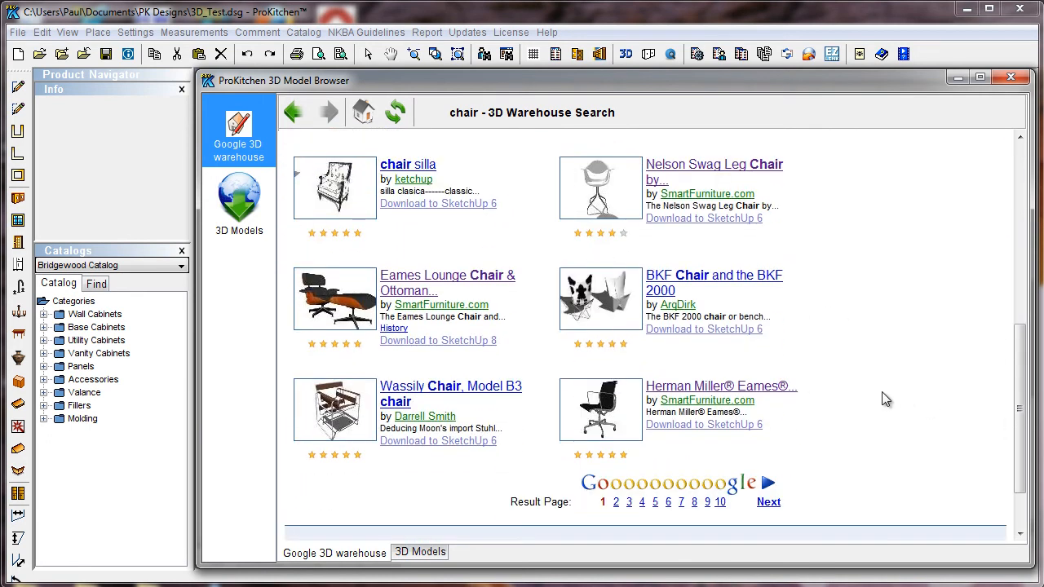
{"action": "left_click", "coordinate": [767, 501]}
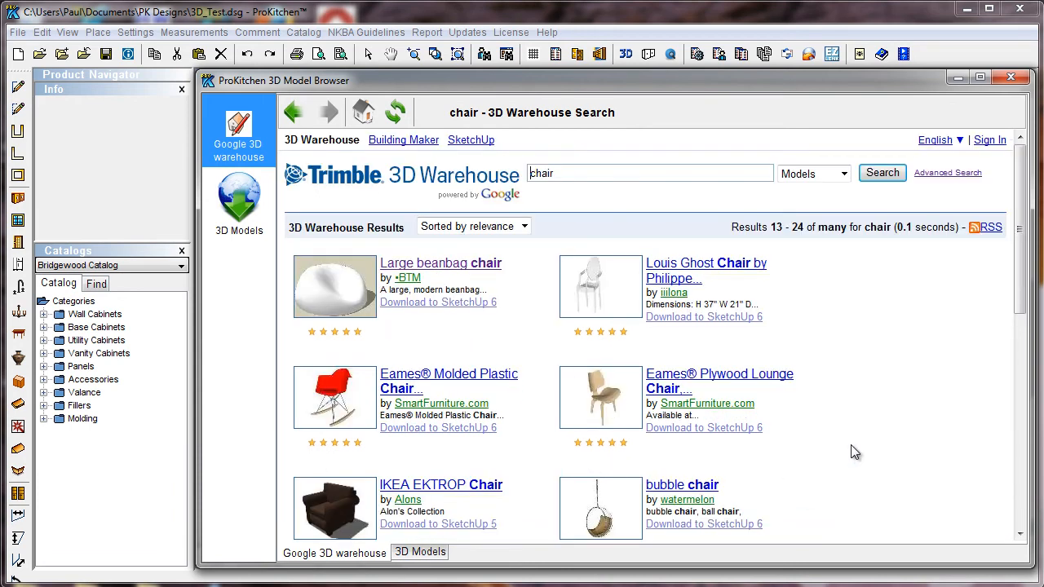
{"action": "scroll", "coordinate": [850, 445], "scroll_direction": "down", "scroll_amount": 2}
{"action": "scroll", "coordinate": [850, 453], "scroll_direction": "down", "scroll_amount": 2}
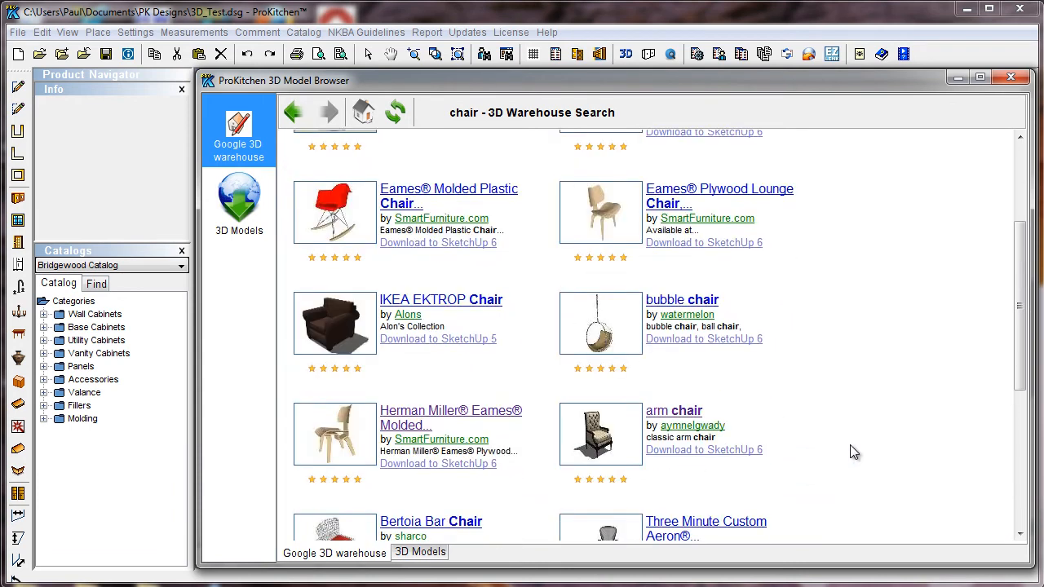
{"action": "scroll", "coordinate": [850, 449], "scroll_direction": "down", "scroll_amount": 1}
{"action": "left_click", "coordinate": [432, 365]}
Step: Download the Eames dining chair model in Collada (.zip) format
{"action": "scroll", "coordinate": [603, 383], "scroll_direction": "down", "scroll_amount": 4}
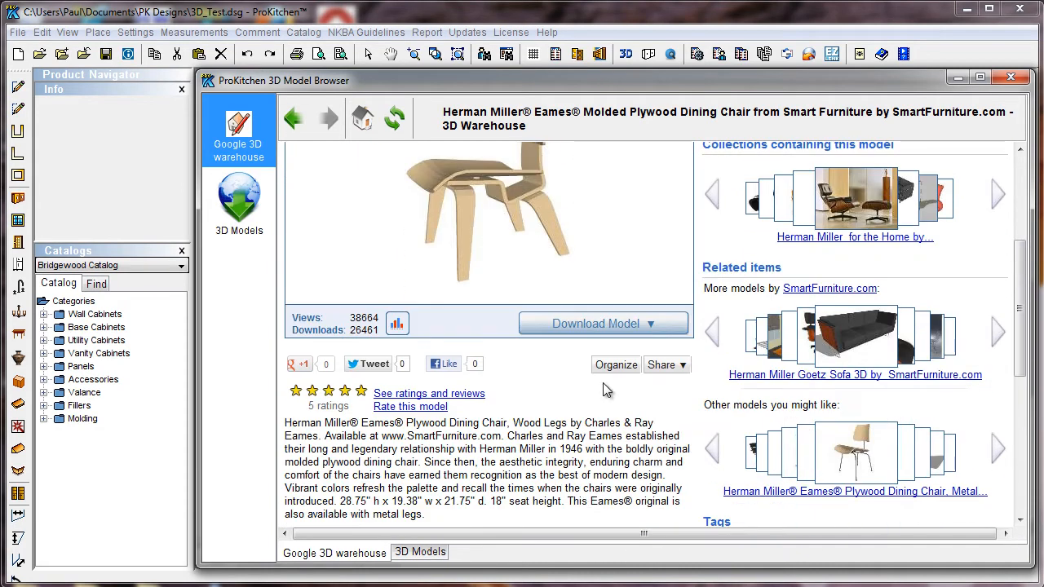
{"action": "left_click", "coordinate": [577, 326]}
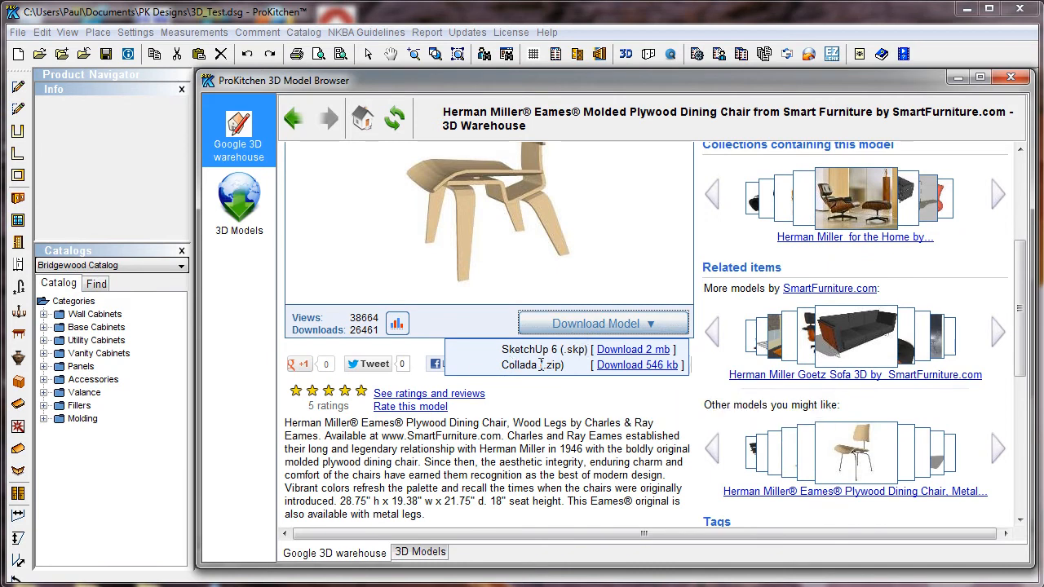
{"action": "left_click", "coordinate": [636, 366]}
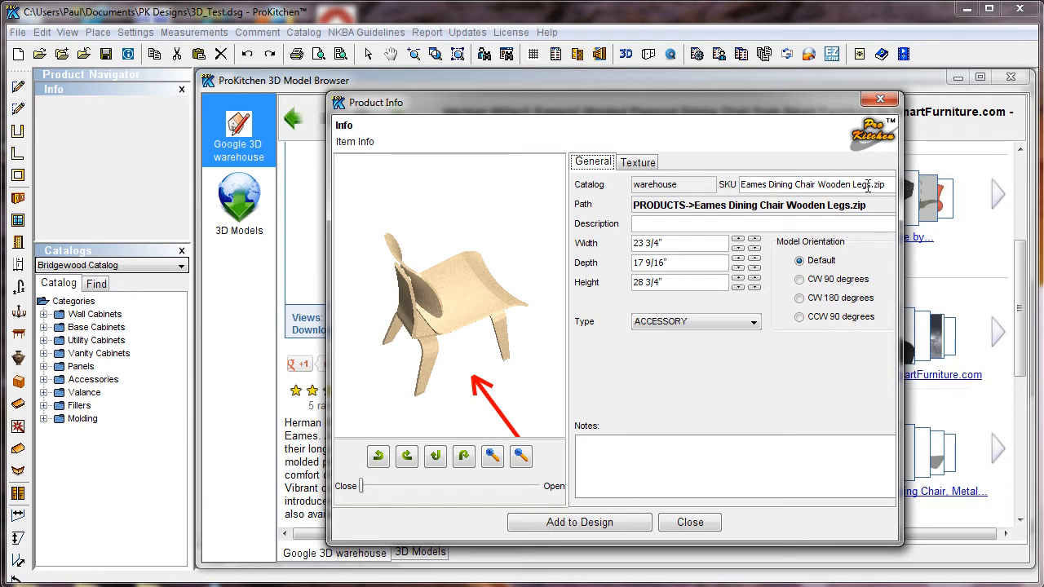
Step: Remove the .zip extension from the chair's SKU and enter "Eames Wood Chair" as its description
{"action": "left_click_drag", "start_coordinate": [871, 184], "coordinate": [911, 194]}
{"action": "key", "text": "Delete"}
{"action": "left_click", "coordinate": [722, 223]}
{"action": "type", "text": "Eame"}
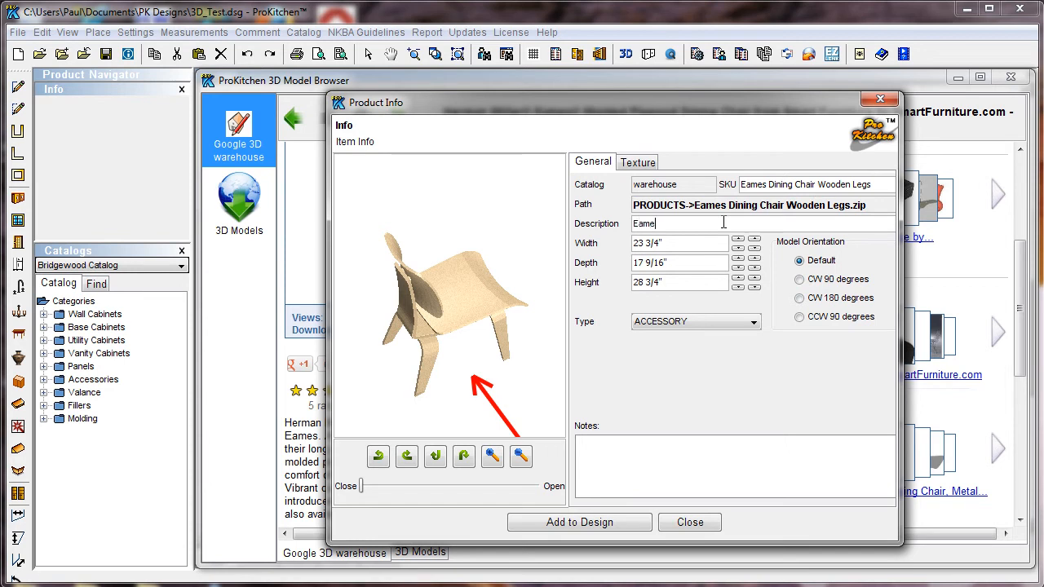
{"action": "type", "text": "s Wood Chari"}
{"action": "key", "text": "BackSpace"}
{"action": "key", "text": "BackSpace"}
{"action": "type", "text": "ir"}
Step: Set the product type to FURNITURE CHAIR and review the other available types
{"action": "left_click", "coordinate": [699, 323]}
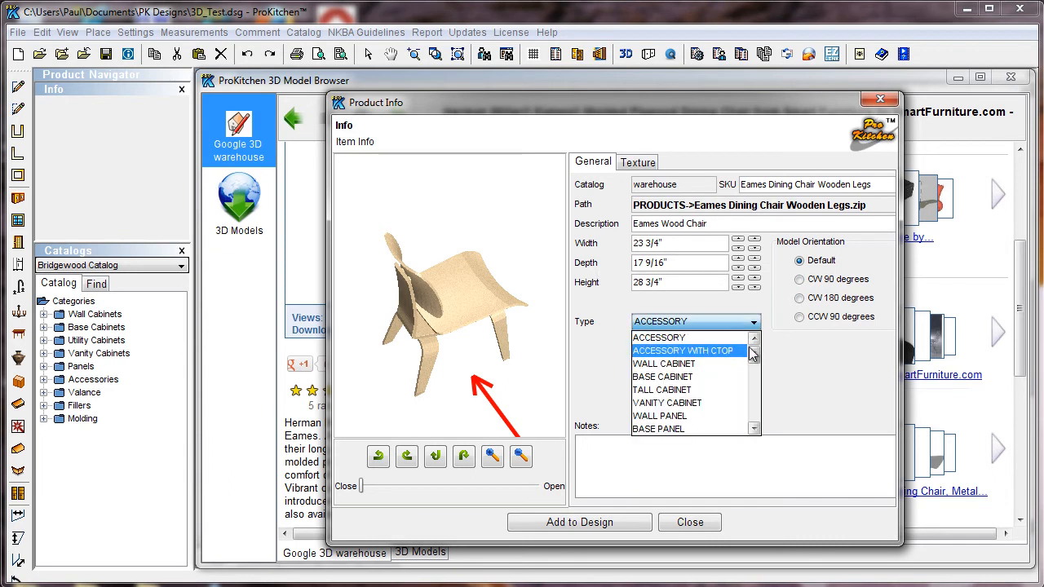
{"action": "left_click_drag", "start_coordinate": [753, 356], "coordinate": [751, 384]}
{"action": "left_click", "coordinate": [706, 377]}
{"action": "left_click", "coordinate": [754, 324]}
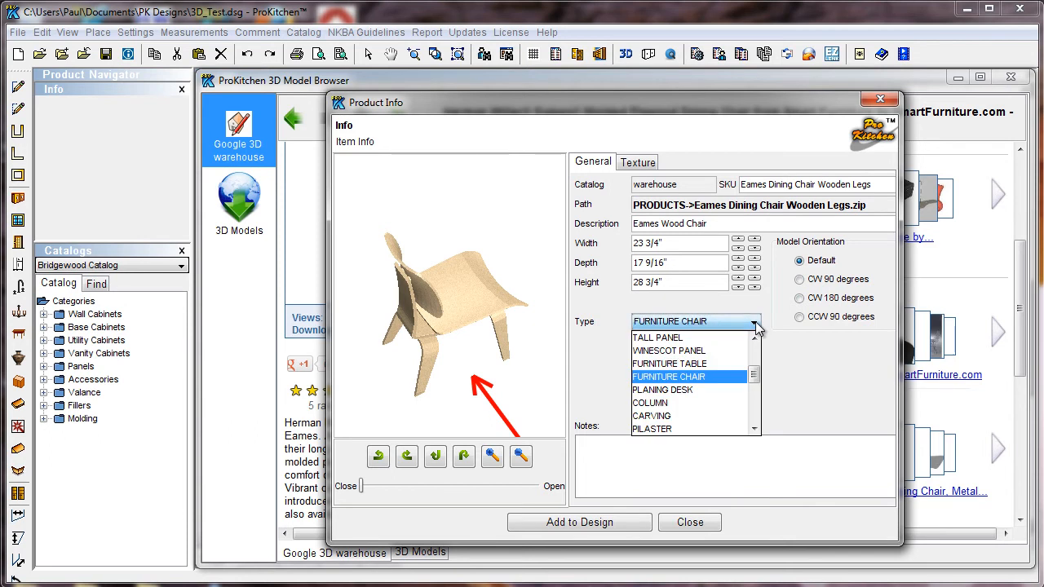
{"action": "left_click_drag", "start_coordinate": [755, 377], "coordinate": [759, 346]}
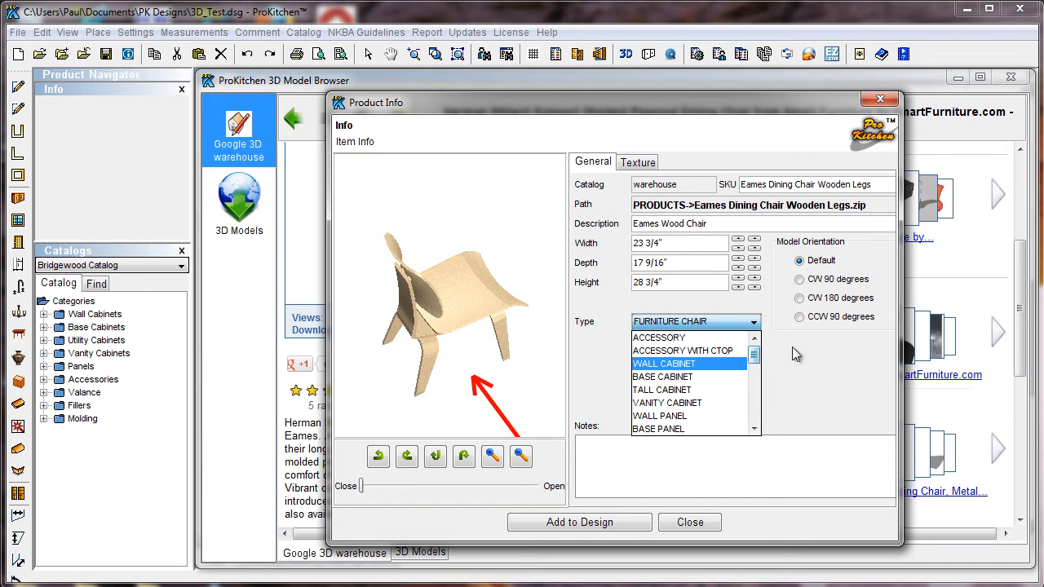
{"action": "left_click", "coordinate": [782, 365]}
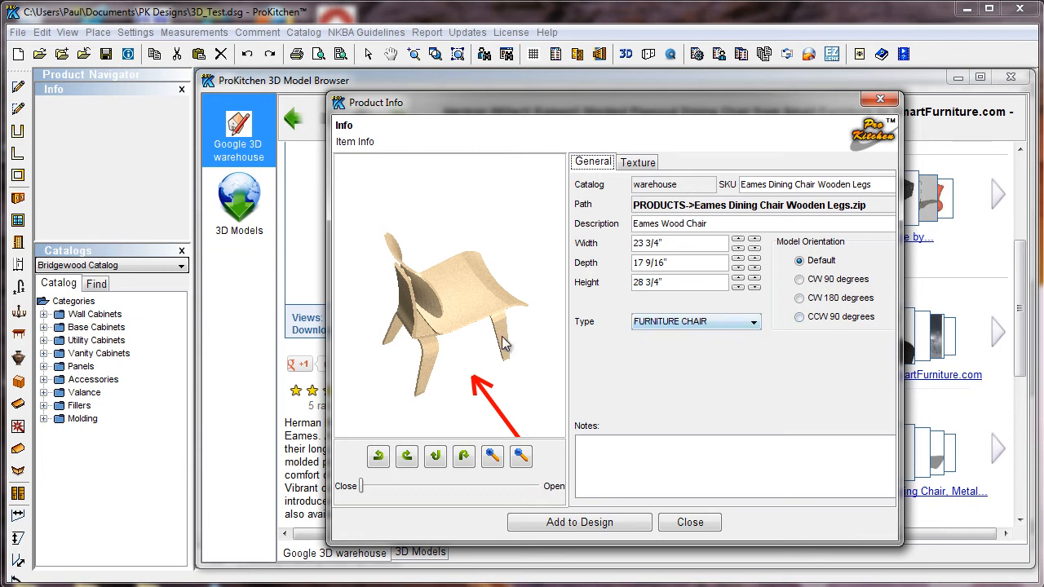
Step: Compare the model orientation options in the preview and set the chair's orientation to CW 90 degrees
{"action": "left_click", "coordinate": [800, 279]}
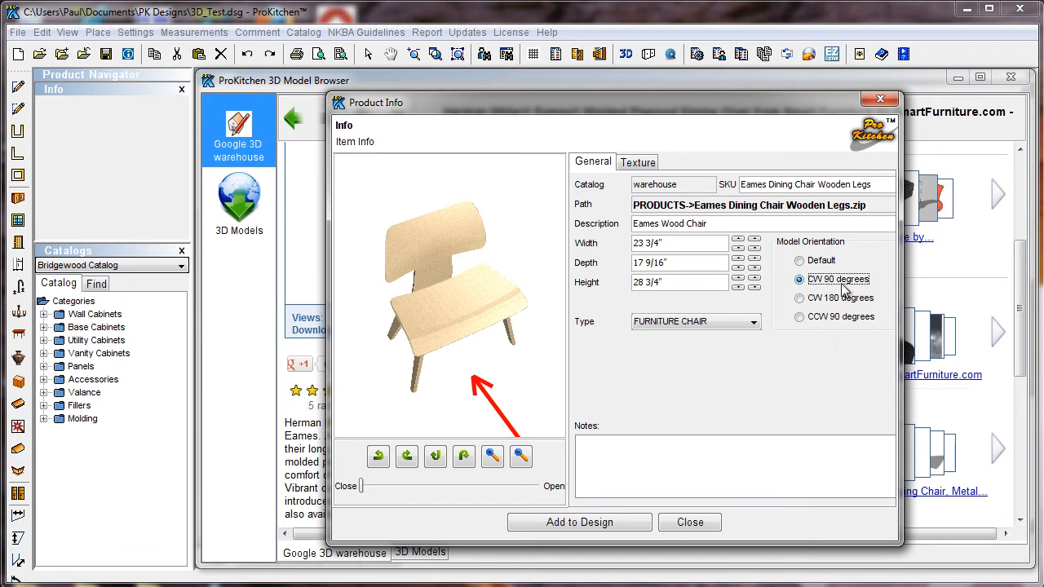
{"action": "left_click", "coordinate": [800, 299]}
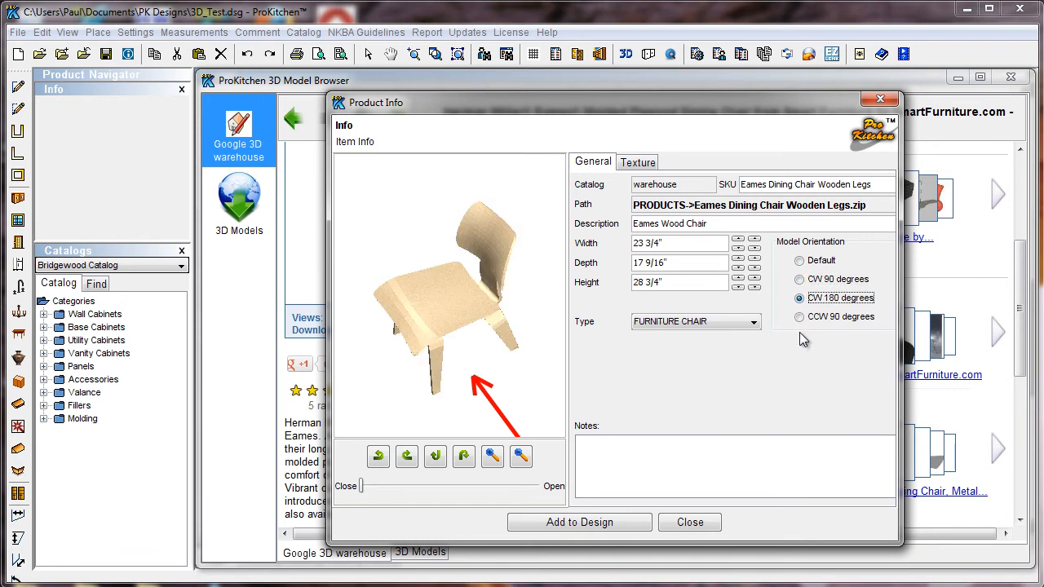
{"action": "left_click", "coordinate": [800, 318]}
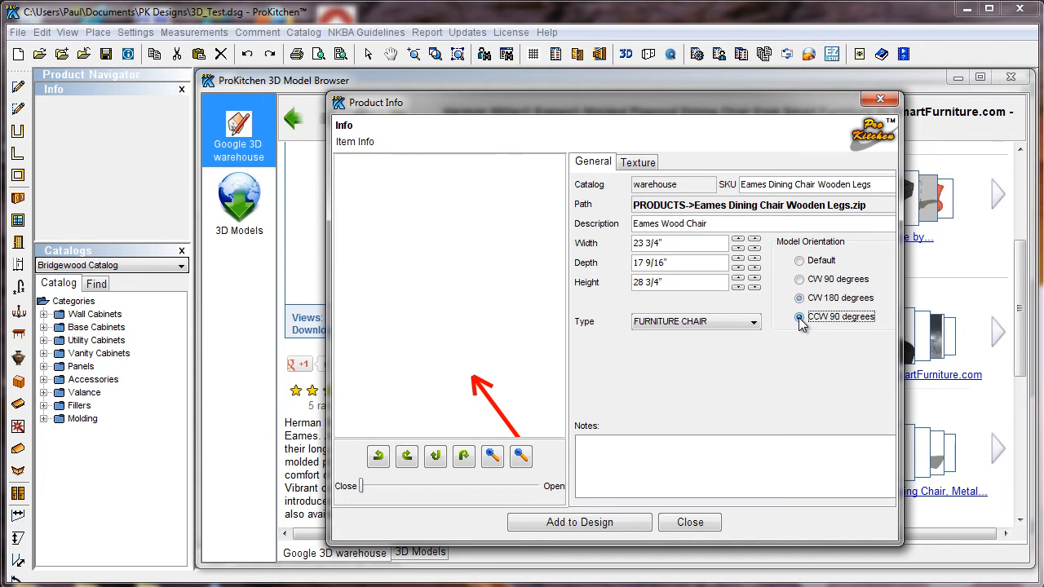
{"action": "left_click", "coordinate": [799, 261]}
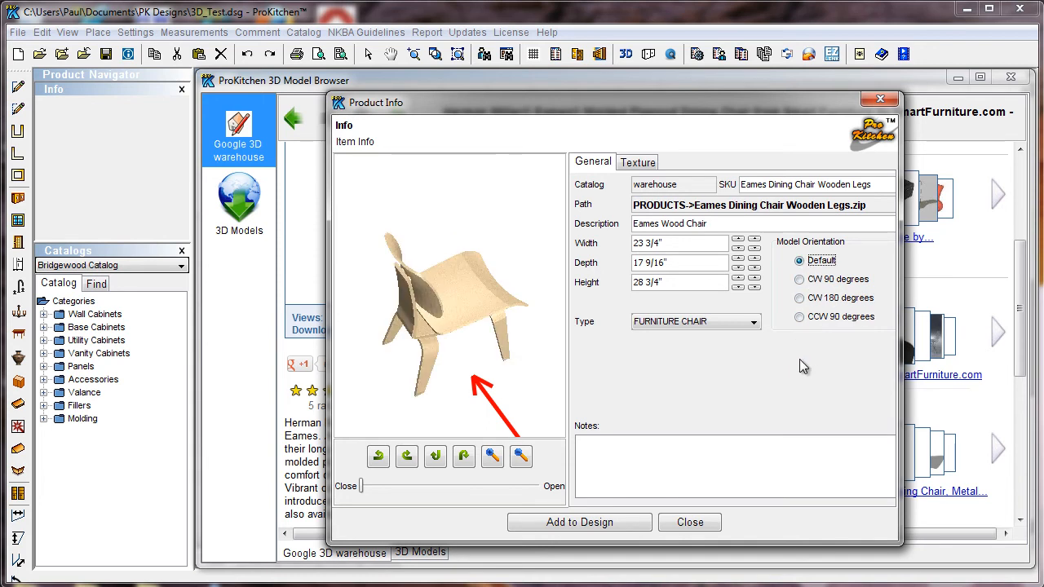
{"action": "left_click", "coordinate": [799, 280]}
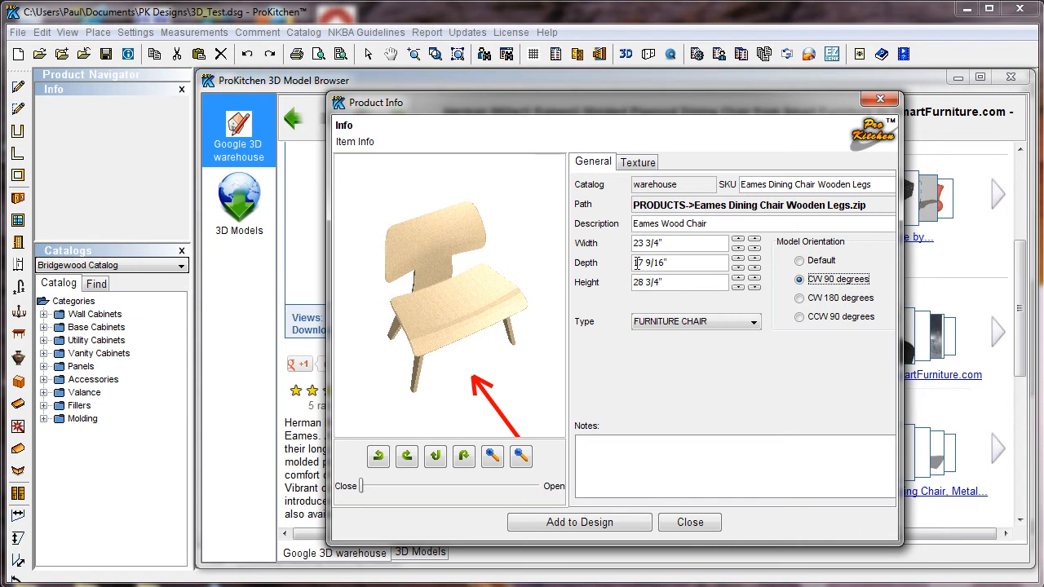
{"action": "left_click", "coordinate": [799, 261]}
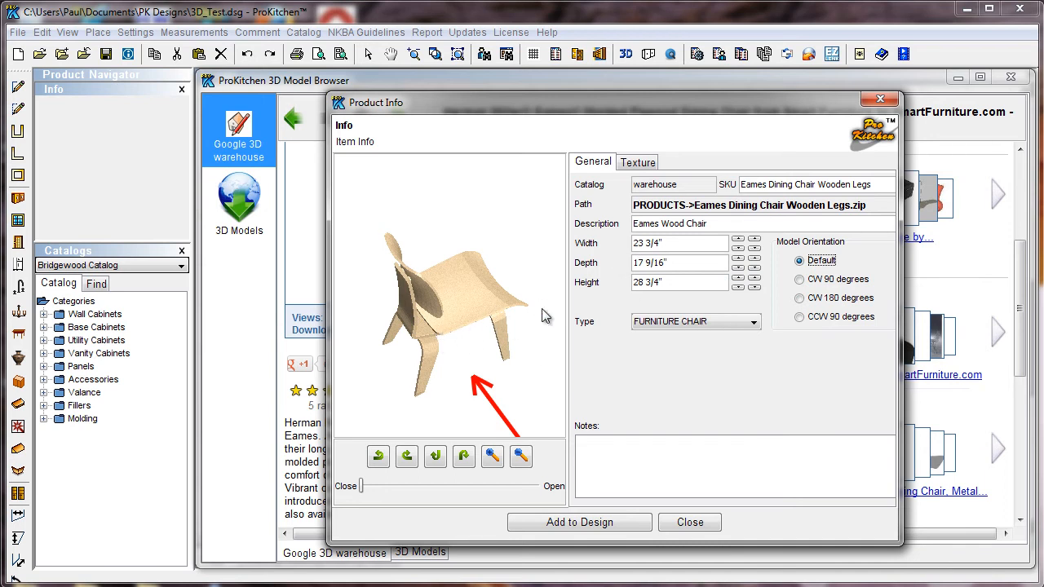
{"action": "left_click", "coordinate": [800, 279]}
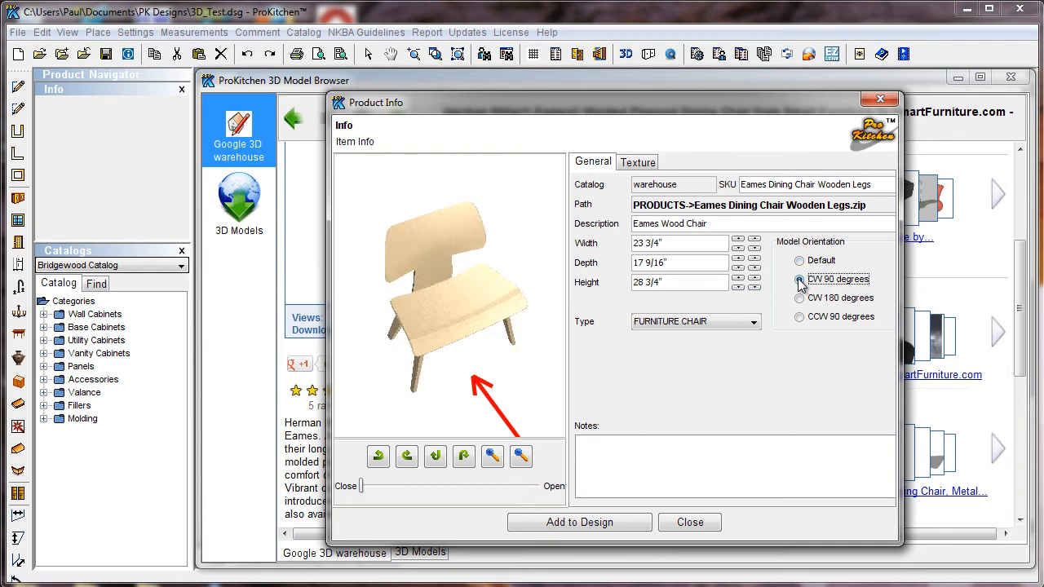
Step: Set the chair's width to 18" and its depth to 24"
{"action": "left_click", "coordinate": [667, 242]}
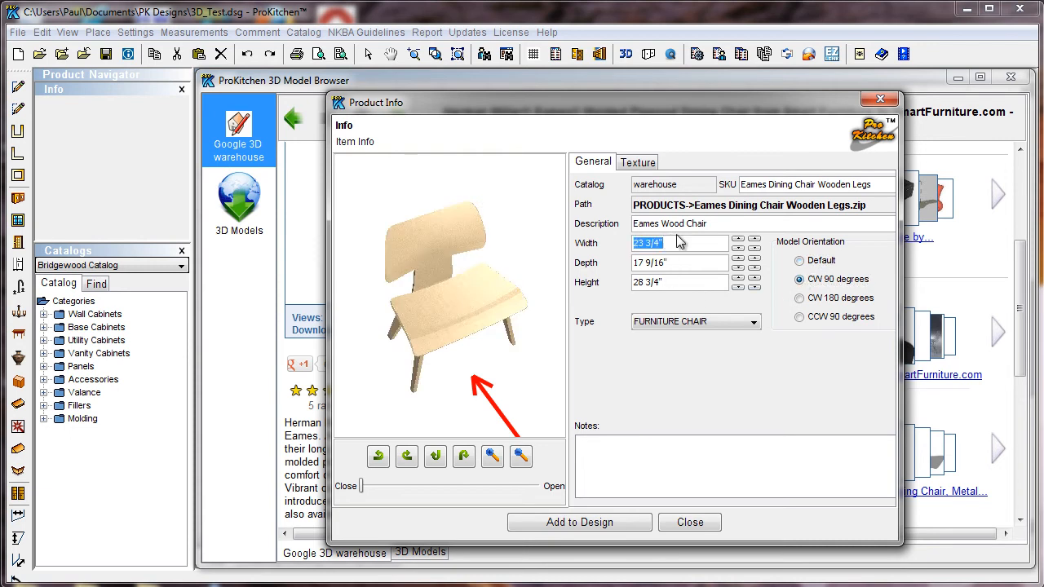
{"action": "type", "text": "18"}
{"action": "left_click_drag", "start_coordinate": [669, 262], "coordinate": [634, 263]}
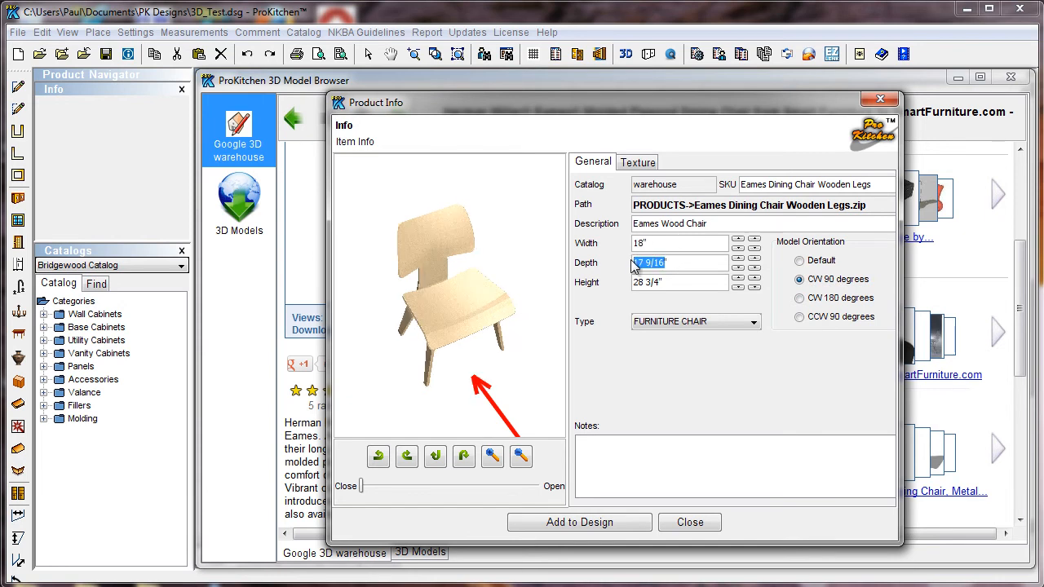
{"action": "type", "text": "24"}
{"action": "key", "text": "Tab"}
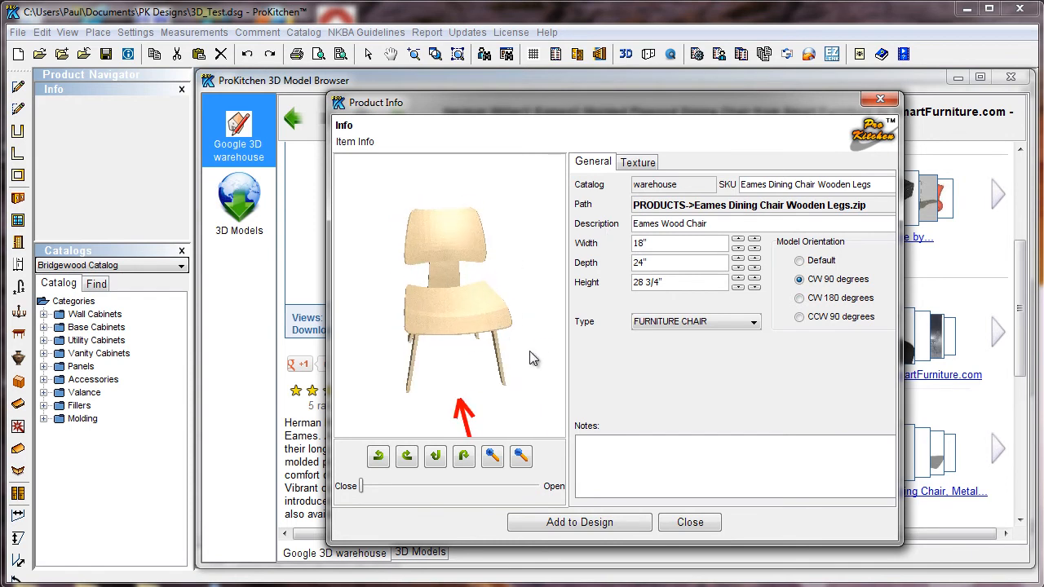
Step: Rotate the chair preview in each direction and zoom in and out to inspect the model
{"action": "left_click", "coordinate": [406, 456]}
{"action": "left_click", "coordinate": [378, 455]}
{"action": "left_click", "coordinate": [434, 458]}
{"action": "left_click", "coordinate": [487, 459]}
{"action": "left_click", "coordinate": [463, 459]}
{"action": "left_click", "coordinate": [519, 457]}
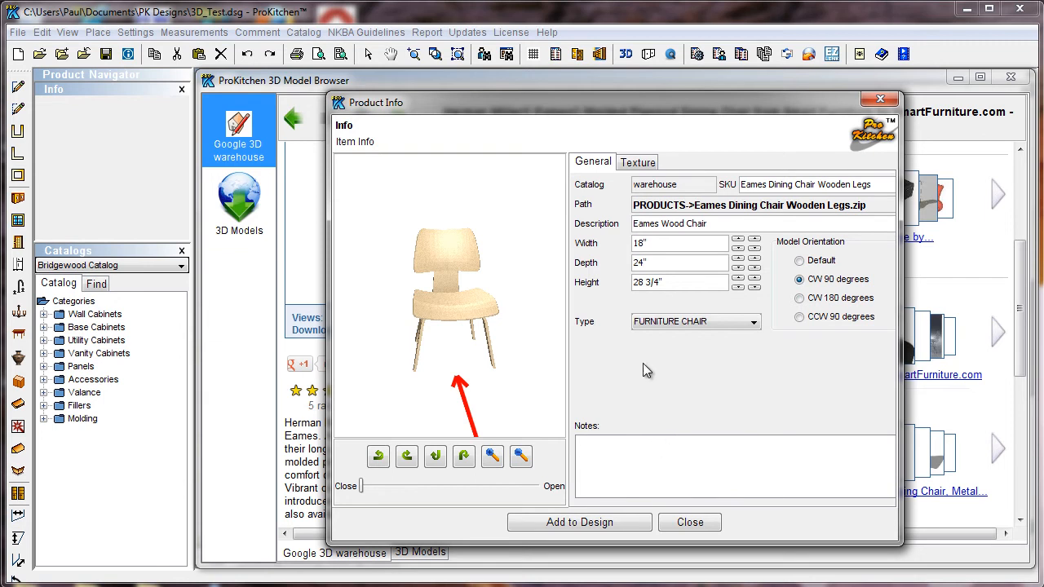
Step: Replace the chair's material0 texture with Metal #009 from the Metal category and turn the preview to check it
{"action": "left_click", "coordinate": [635, 163]}
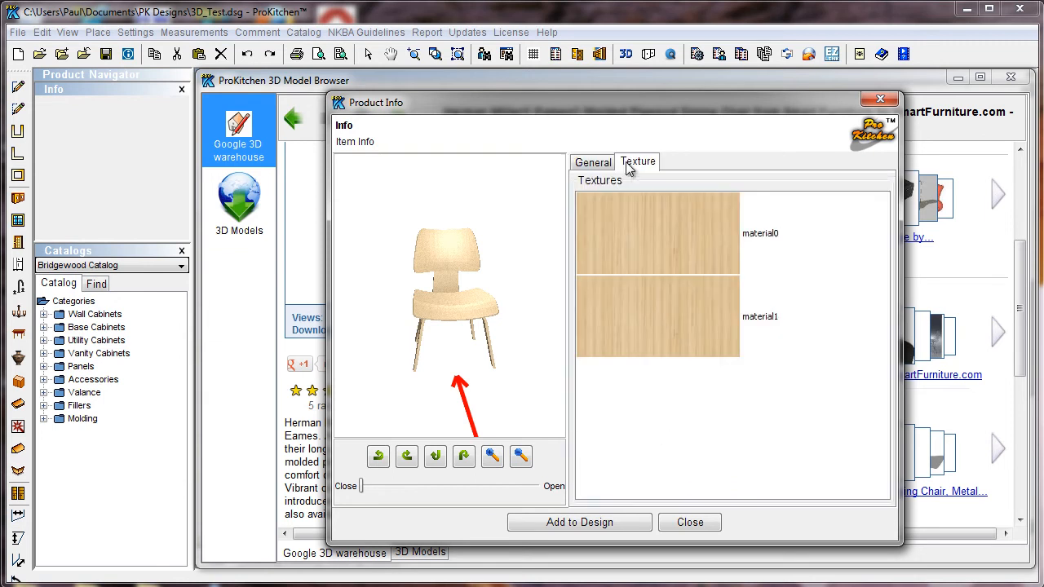
{"action": "right_click", "coordinate": [651, 264]}
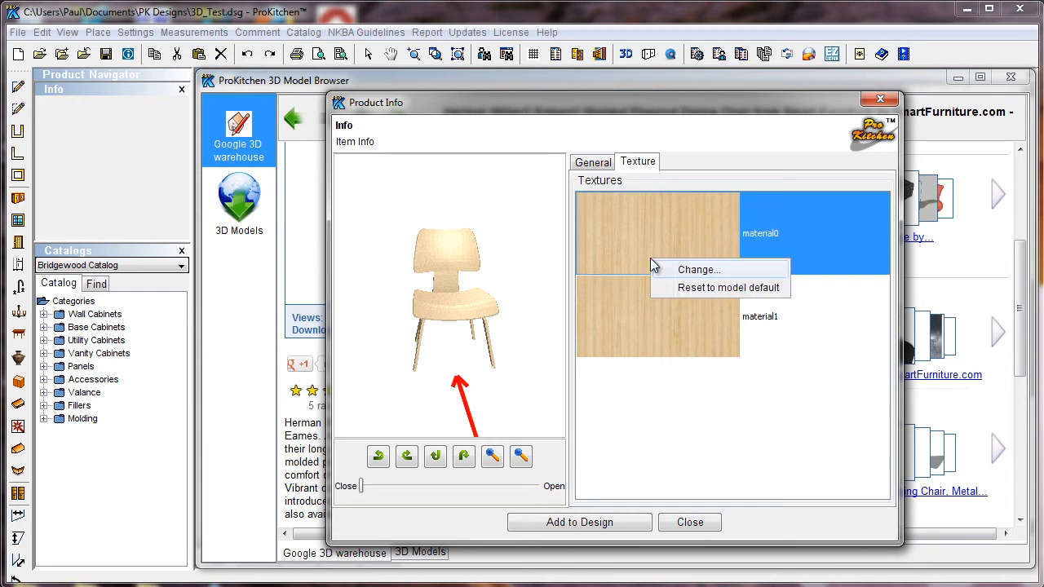
{"action": "left_click", "coordinate": [606, 328]}
{"action": "right_click", "coordinate": [628, 205]}
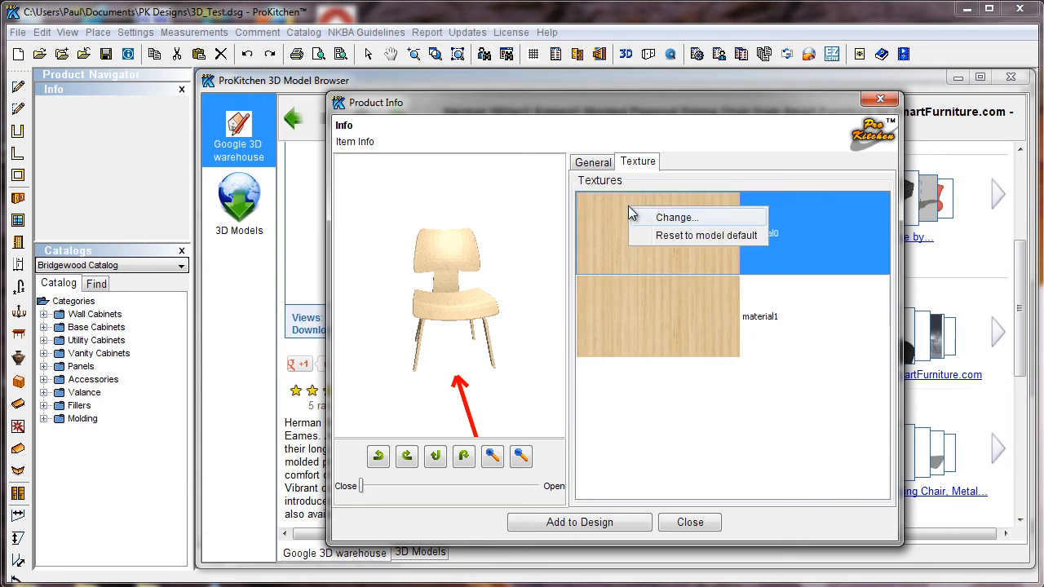
{"action": "left_click", "coordinate": [692, 219]}
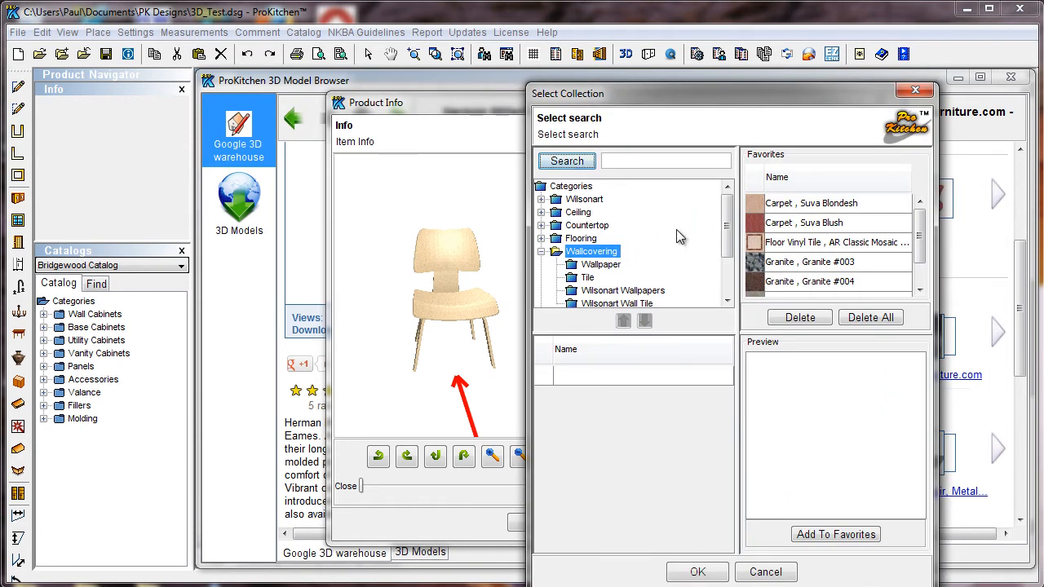
{"action": "scroll", "coordinate": [715, 226], "scroll_direction": "down", "scroll_amount": 3}
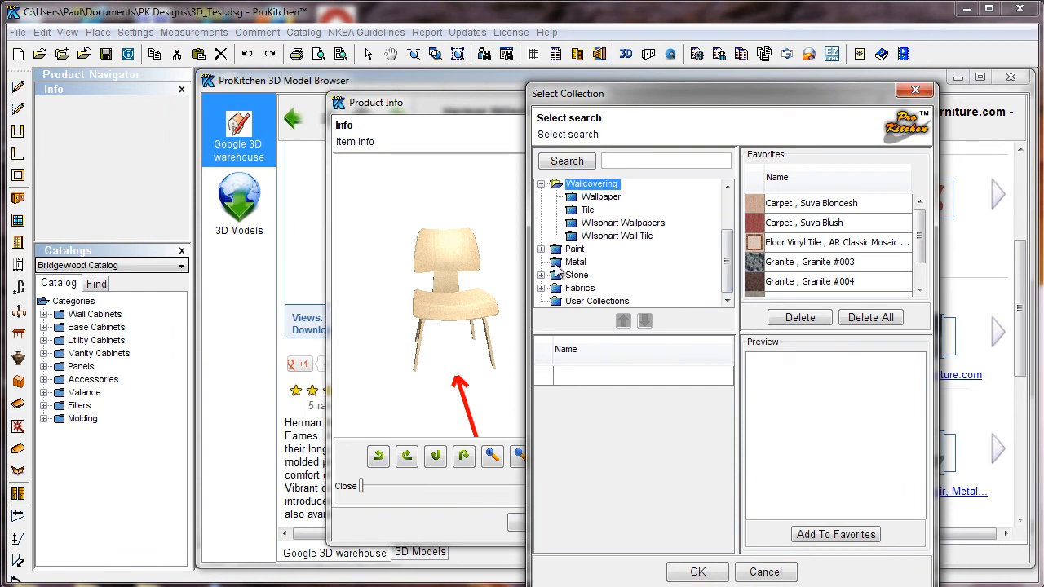
{"action": "left_click", "coordinate": [555, 262]}
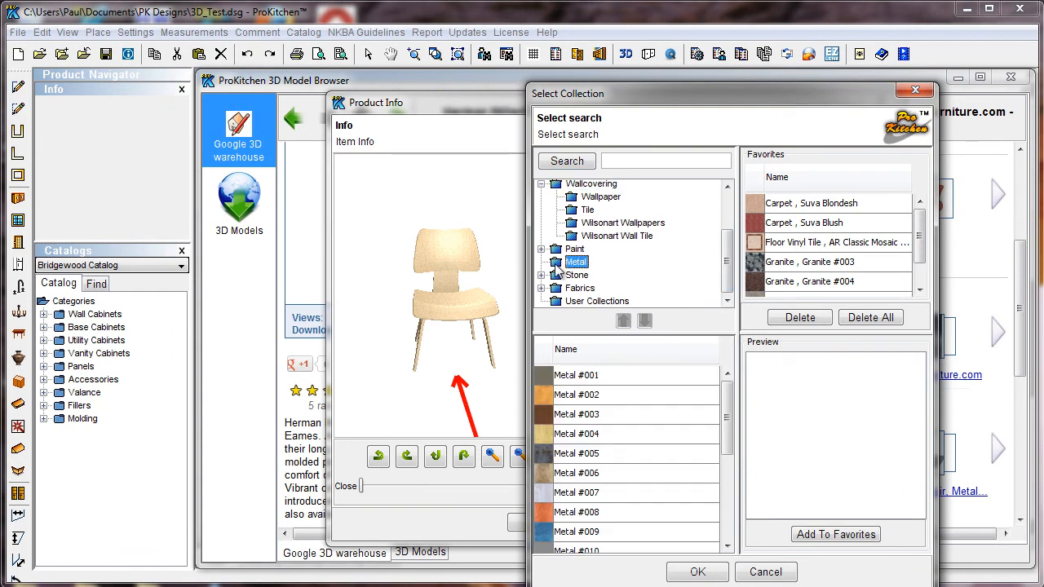
{"action": "left_click", "coordinate": [563, 460]}
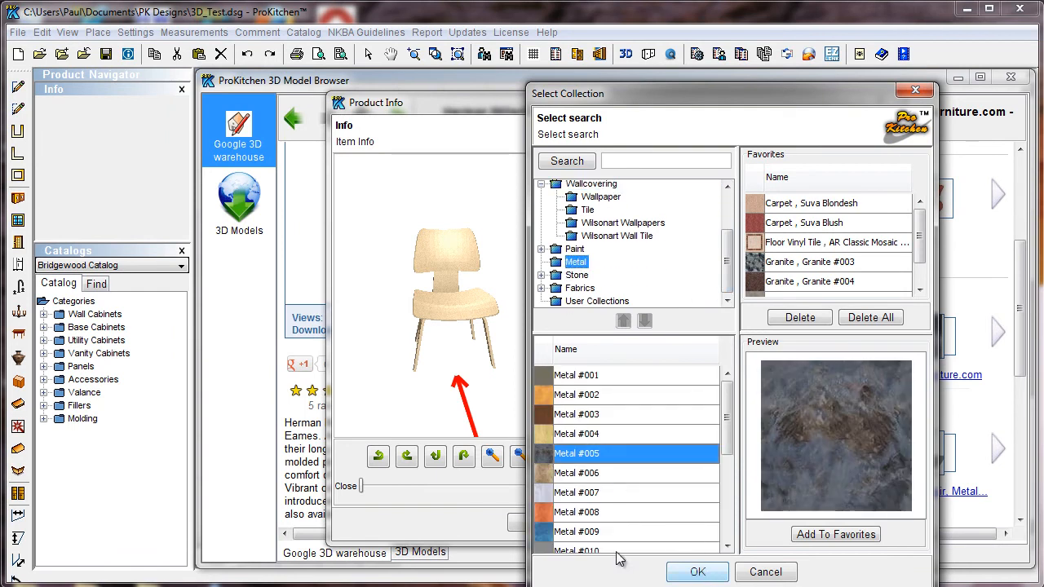
{"action": "left_click", "coordinate": [590, 535]}
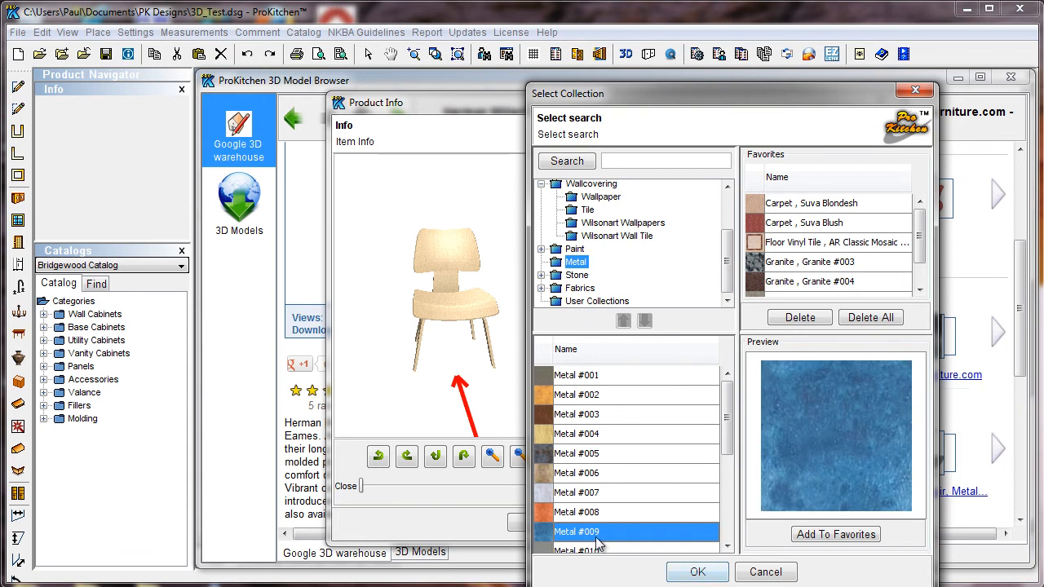
{"action": "left_click", "coordinate": [698, 572]}
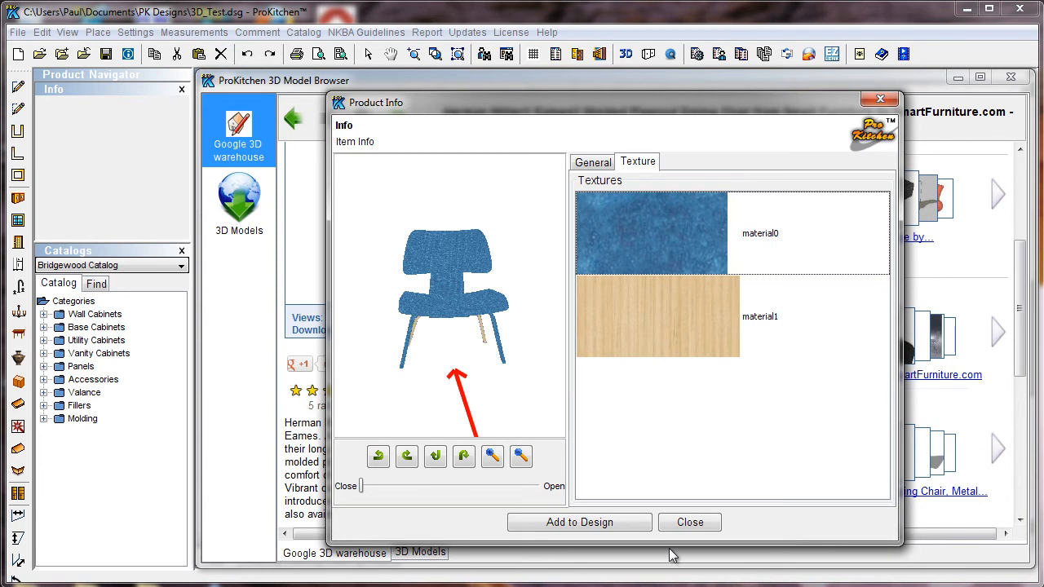
{"action": "left_click_drag", "start_coordinate": [448, 354], "coordinate": [473, 375]}
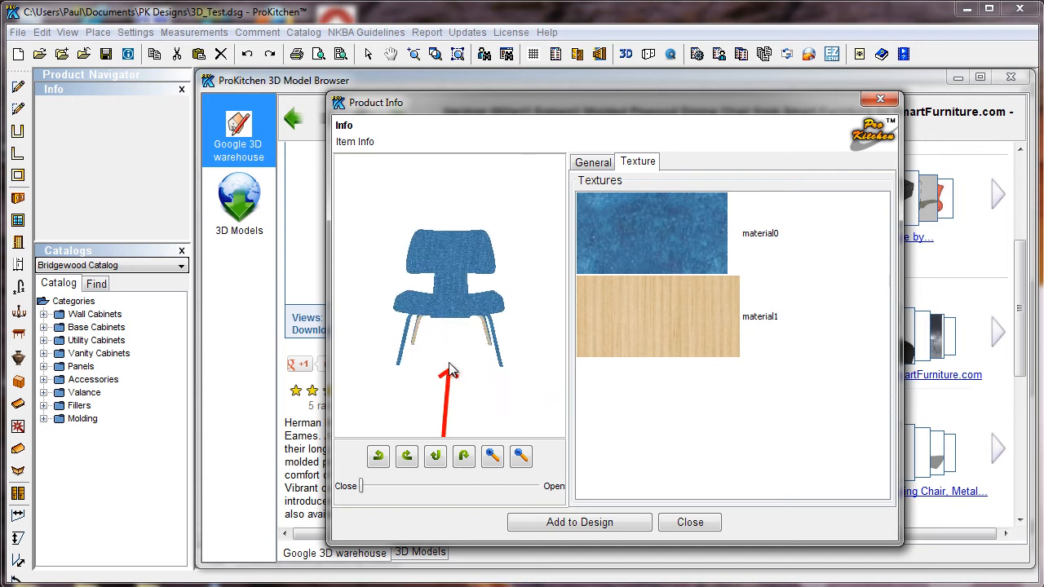
Step: Reset the chair's material0 texture to the model default and return to the general product settings
{"action": "right_click", "coordinate": [660, 234]}
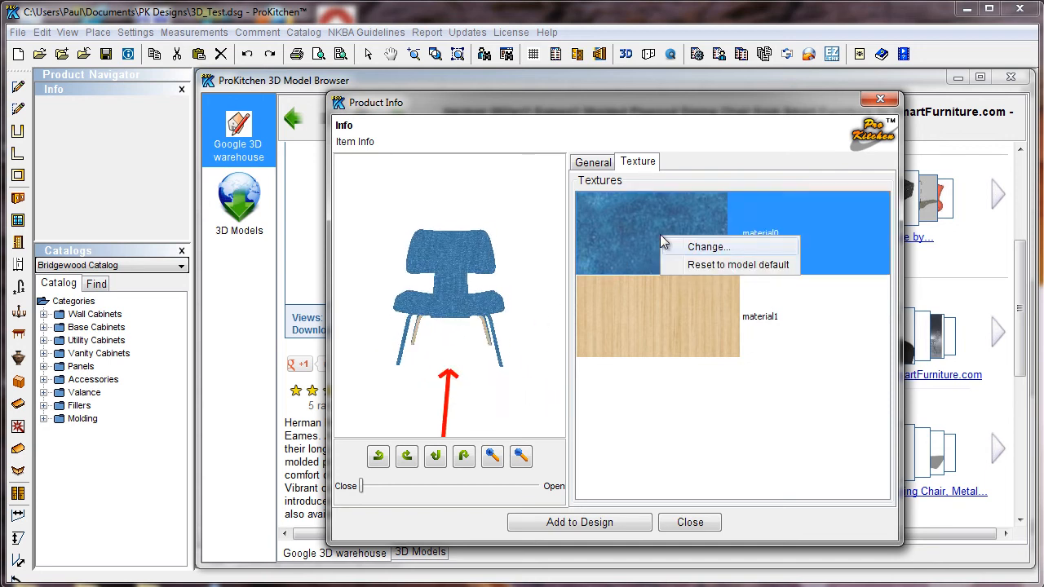
{"action": "left_click", "coordinate": [706, 265]}
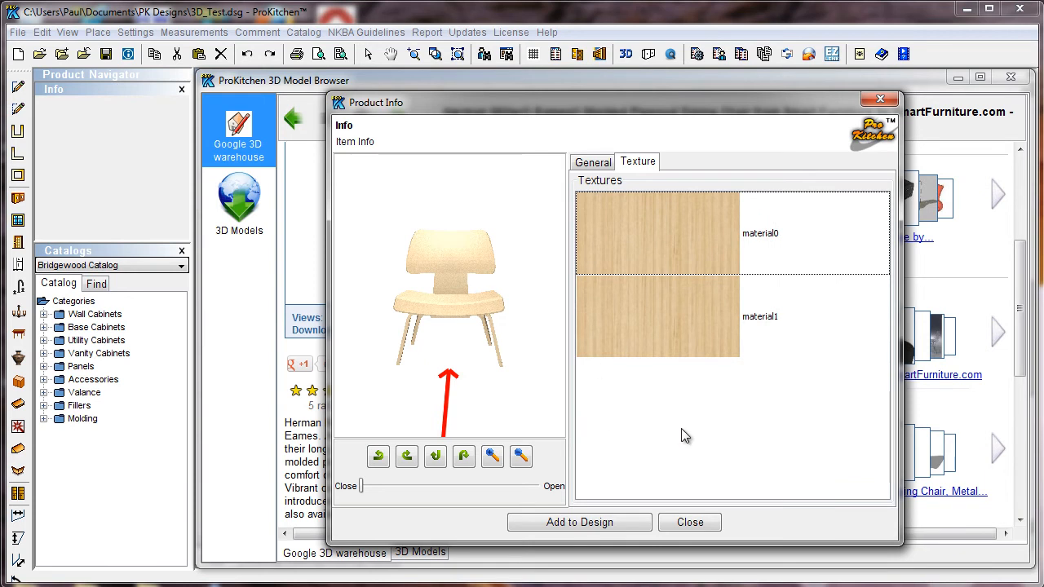
{"action": "left_click", "coordinate": [593, 163]}
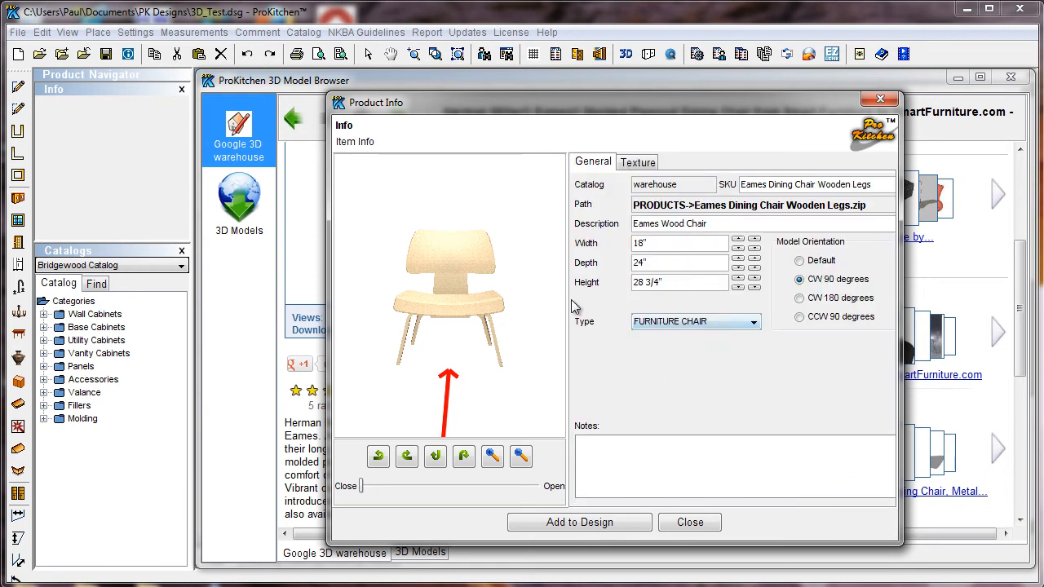
Step: Add the chair to the design and place it just in front of the floor area, at the wall's left end
{"action": "left_click", "coordinate": [575, 522]}
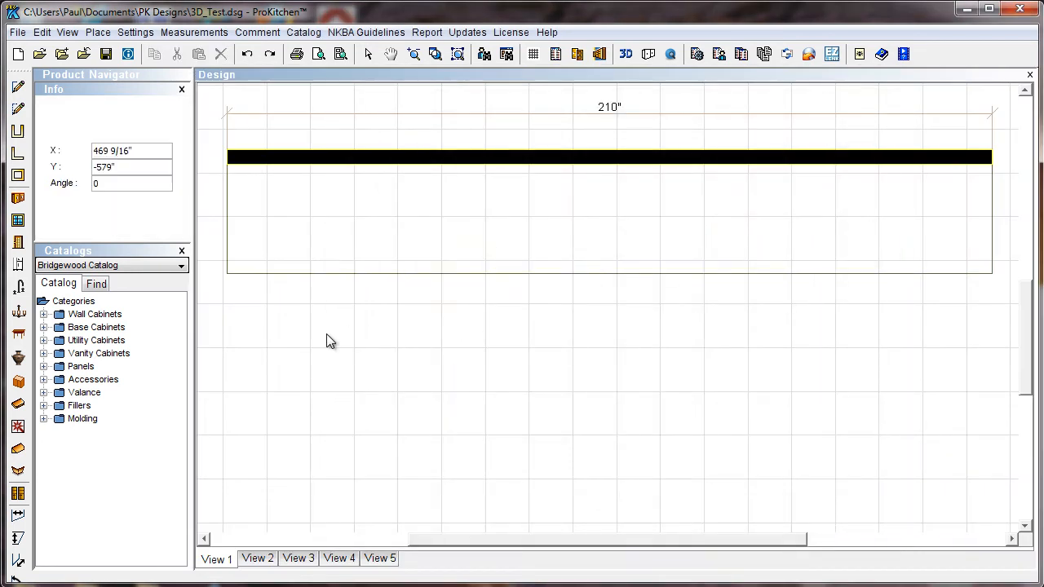
{"action": "left_click", "coordinate": [230, 295]}
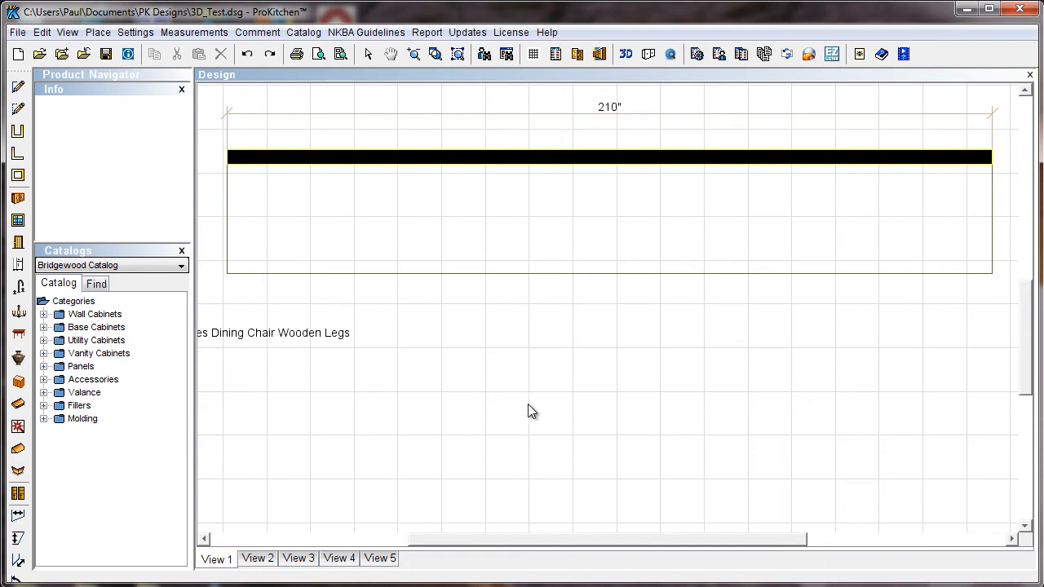
{"action": "left_click", "coordinate": [260, 325]}
{"action": "left_click", "coordinate": [261, 330]}
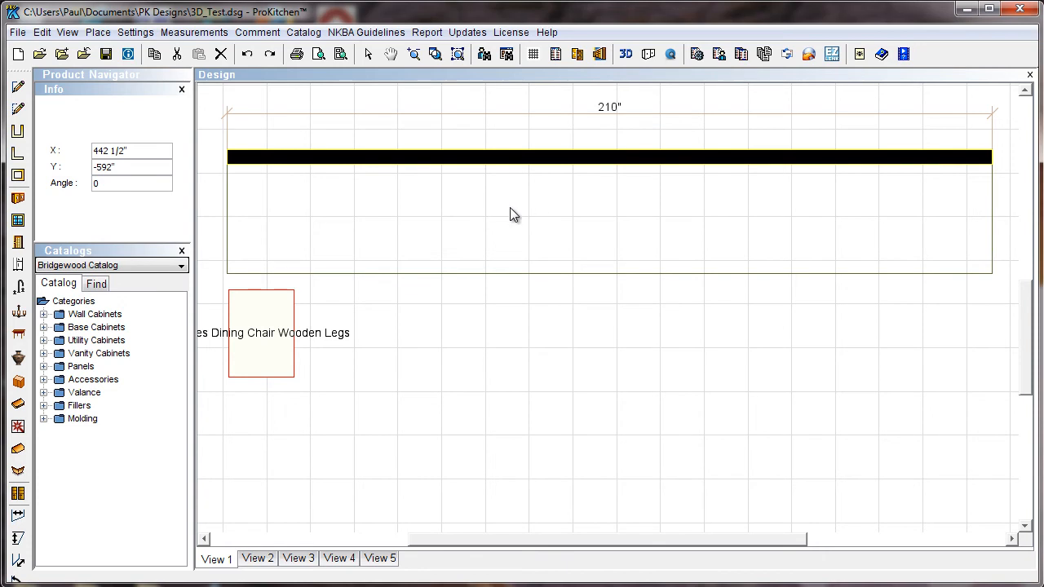
{"action": "left_click", "coordinate": [264, 349]}
{"action": "left_click", "coordinate": [273, 350]}
{"action": "left_click", "coordinate": [274, 346]}
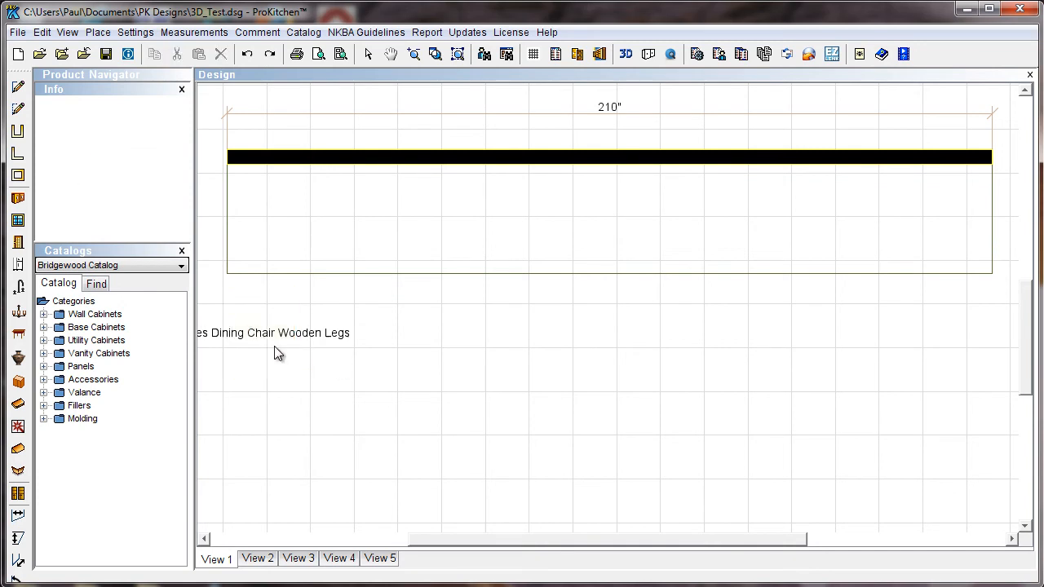
Step: Render the room in 3D, orbit to inspect the placed chair, and return to the floor plan
{"action": "left_click", "coordinate": [625, 54]}
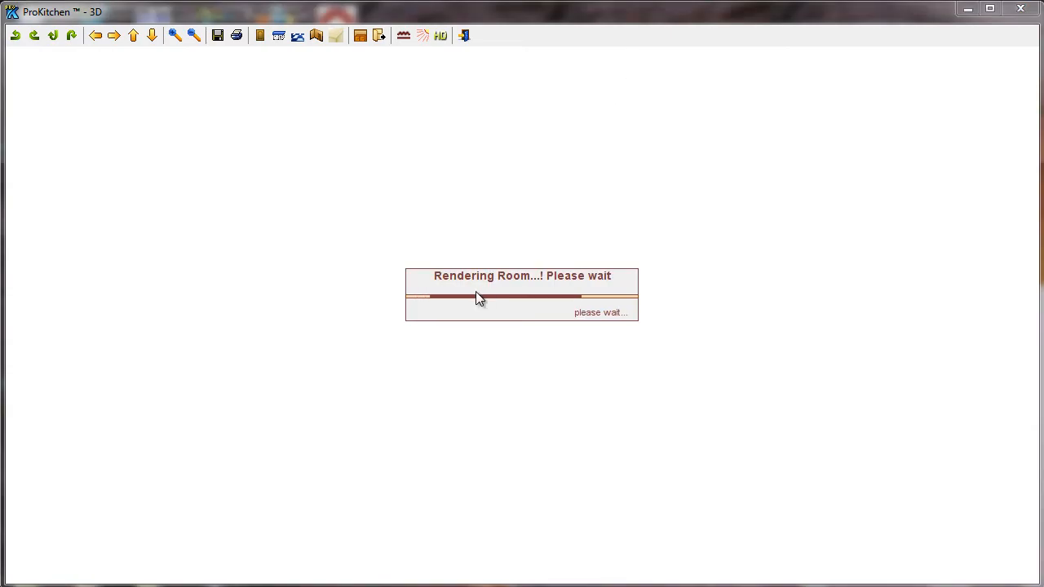
{"action": "left_click_drag", "start_coordinate": [408, 315], "coordinate": [345, 417]}
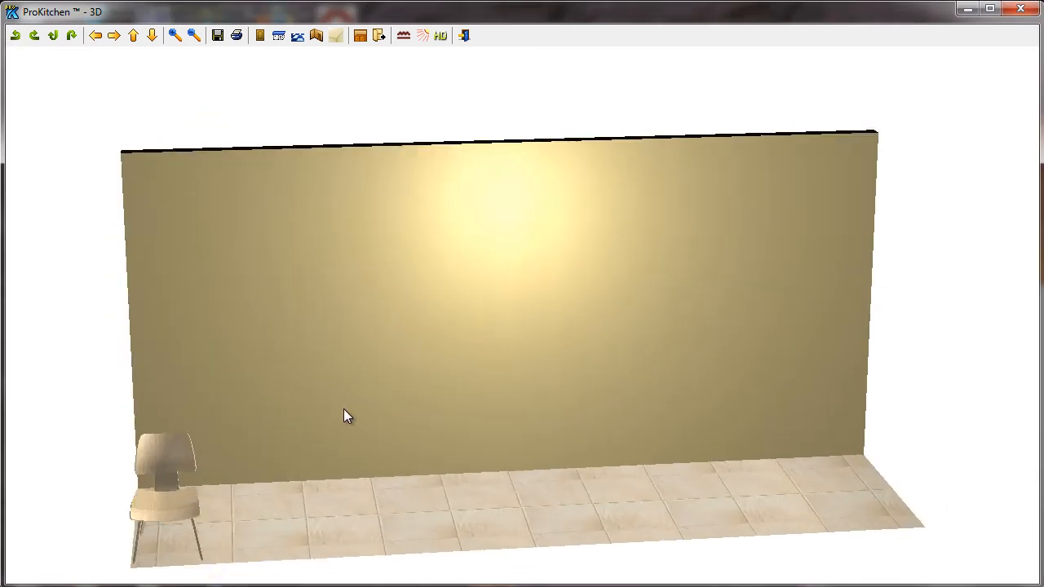
{"action": "left_click", "coordinate": [1021, 9]}
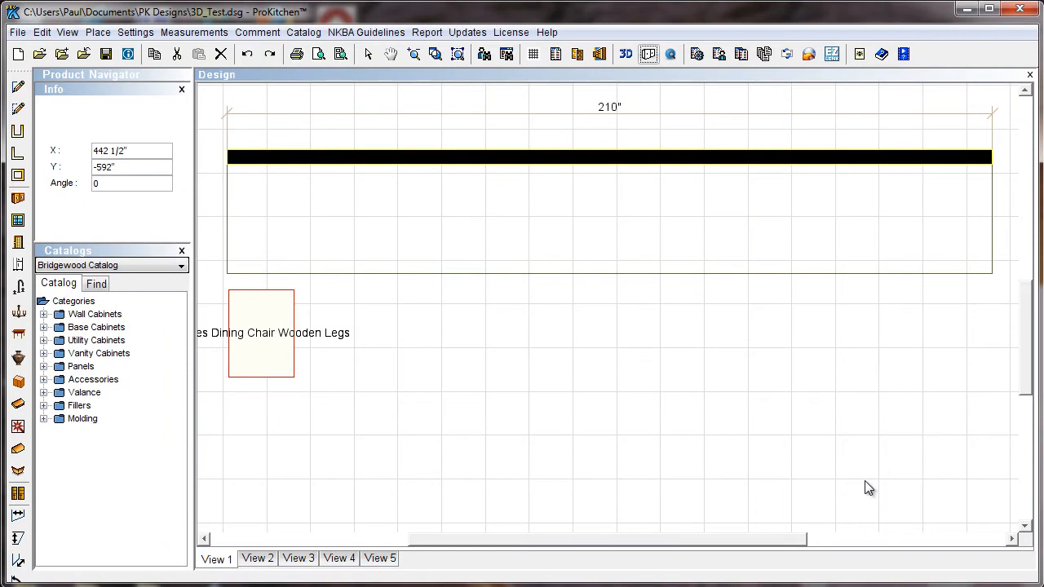
Step: Reopen the 3D Model Browser and search the 3D Warehouse for "Hood"
{"action": "left_click", "coordinate": [671, 53]}
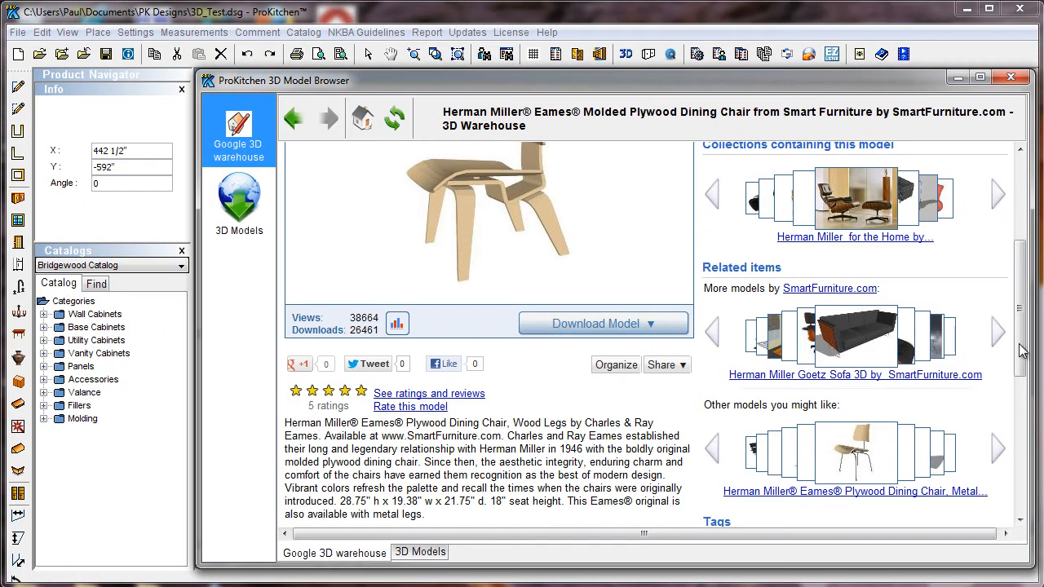
{"action": "left_click_drag", "start_coordinate": [1021, 346], "coordinate": [1019, 244]}
{"action": "left_click", "coordinate": [624, 185]}
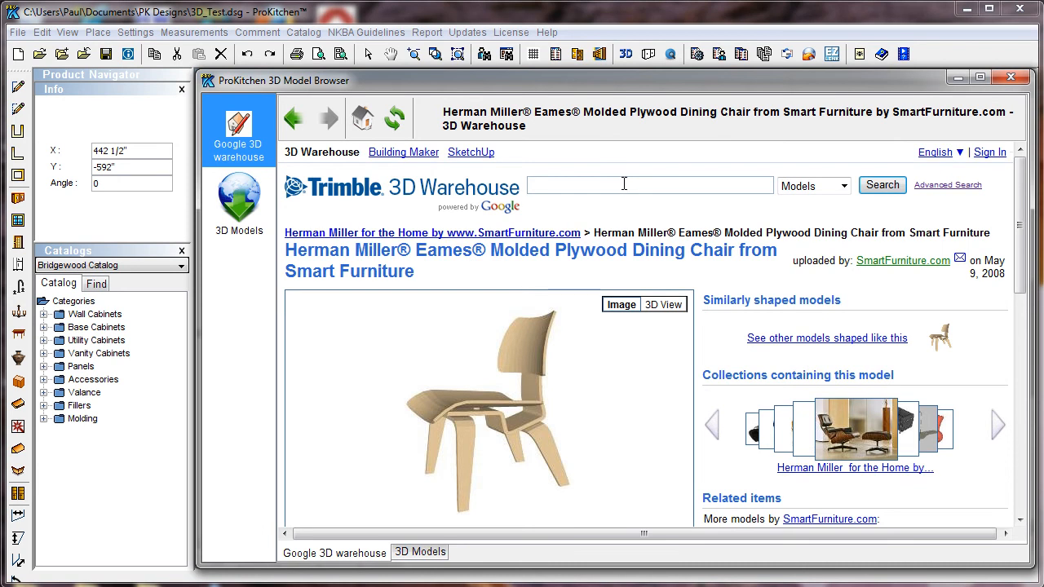
{"action": "type", "text": "Hood"}
{"action": "key", "text": "Return"}
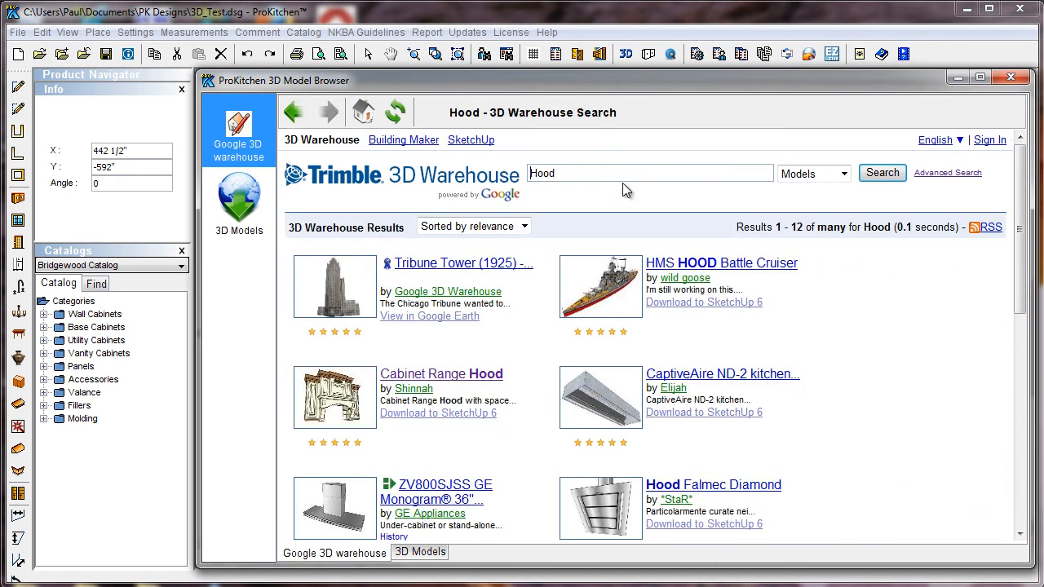
Step: Browse the hood results, open the ZV925SLSS GE Monogram 36" Glass Canopy Hood, and download it in SketchUp 7 (.skp) format
{"action": "scroll", "coordinate": [905, 465], "scroll_direction": "down", "scroll_amount": 4}
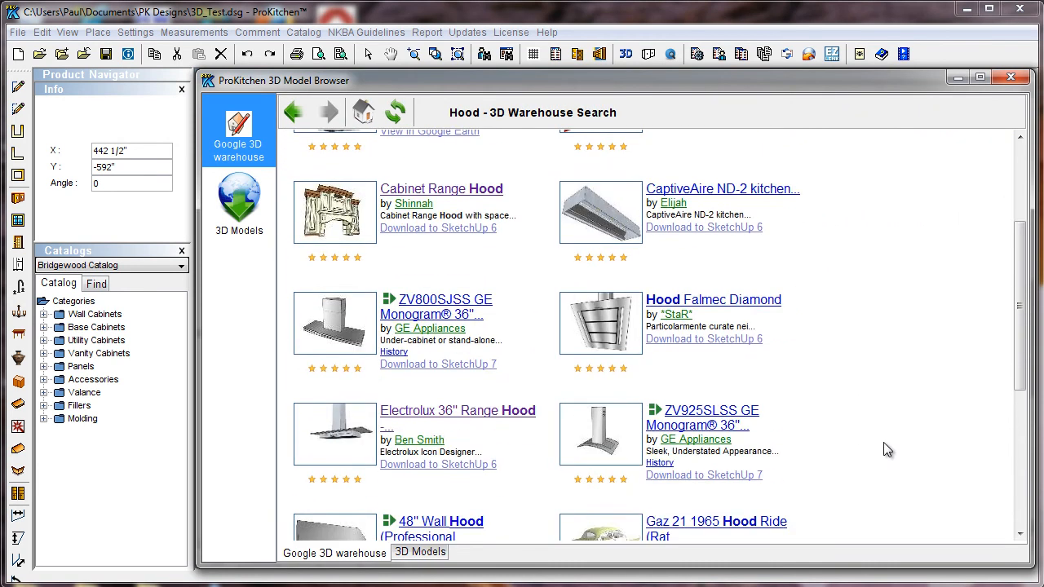
{"action": "scroll", "coordinate": [883, 442], "scroll_direction": "down", "scroll_amount": 4}
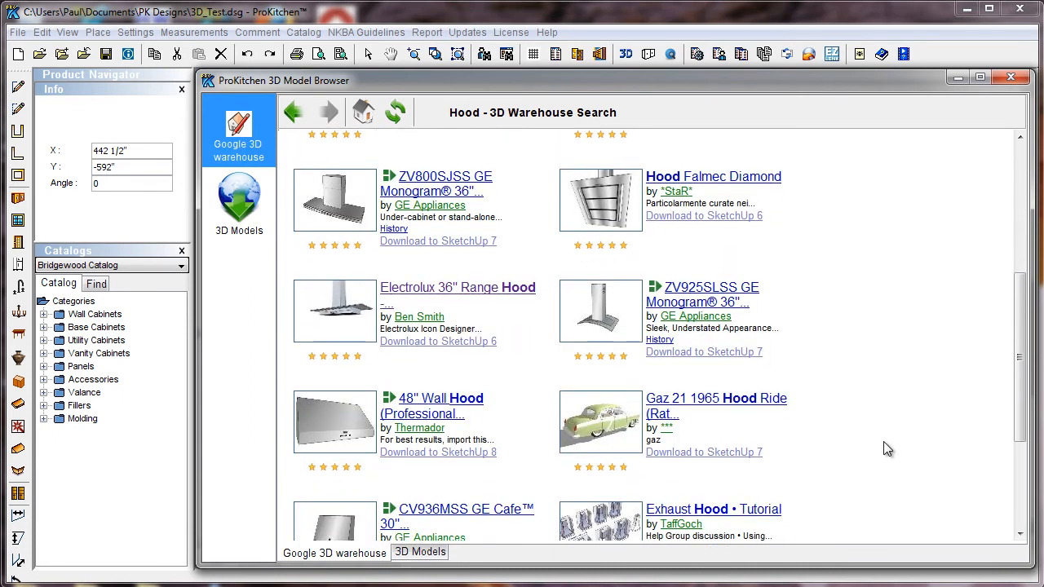
{"action": "scroll", "coordinate": [883, 450], "scroll_direction": "down", "scroll_amount": 2}
{"action": "scroll", "coordinate": [884, 444], "scroll_direction": "up", "scroll_amount": 10}
{"action": "scroll", "coordinate": [884, 441], "scroll_direction": "down", "scroll_amount": 5}
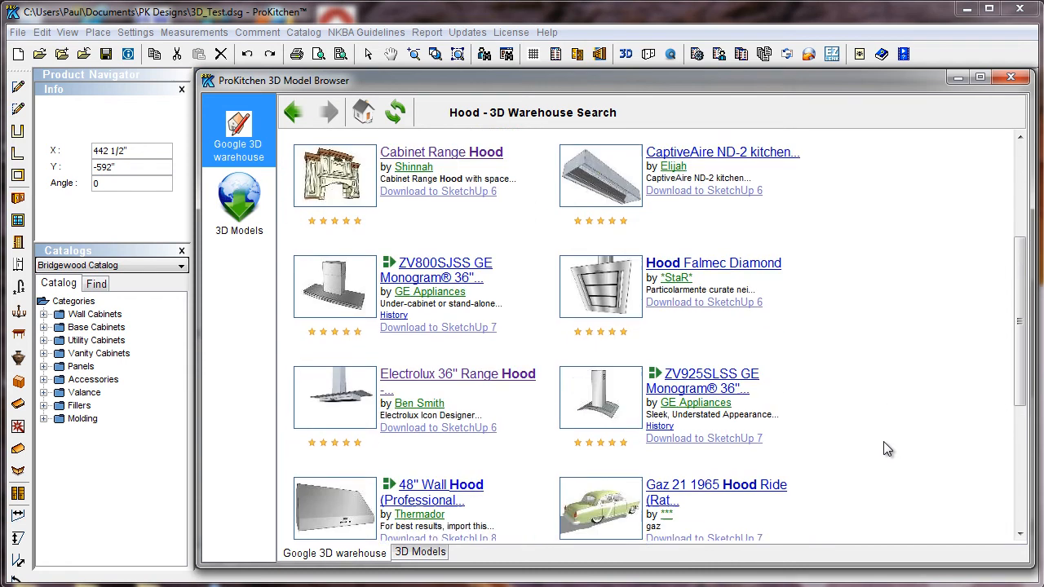
{"action": "scroll", "coordinate": [883, 441], "scroll_direction": "up", "scroll_amount": 3}
{"action": "scroll", "coordinate": [885, 447], "scroll_direction": "down", "scroll_amount": 1}
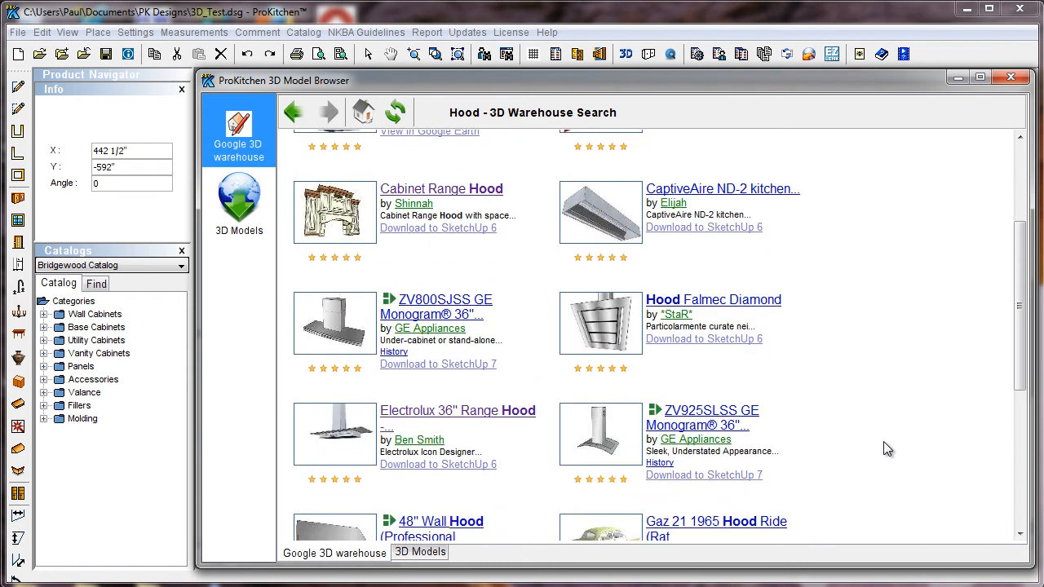
{"action": "left_click", "coordinate": [679, 418]}
{"action": "scroll", "coordinate": [520, 385], "scroll_direction": "down", "scroll_amount": 2}
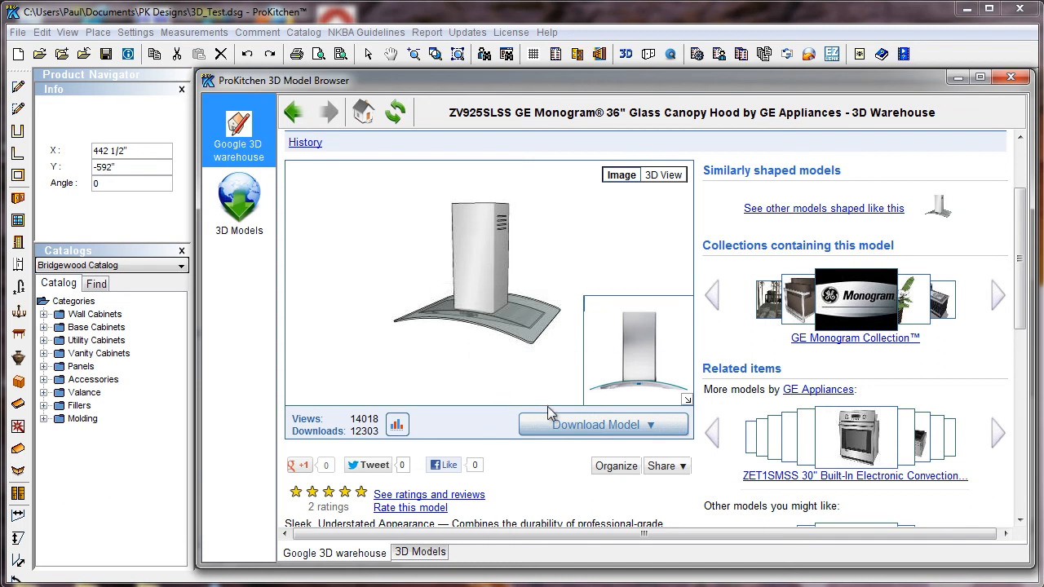
{"action": "left_click", "coordinate": [575, 426]}
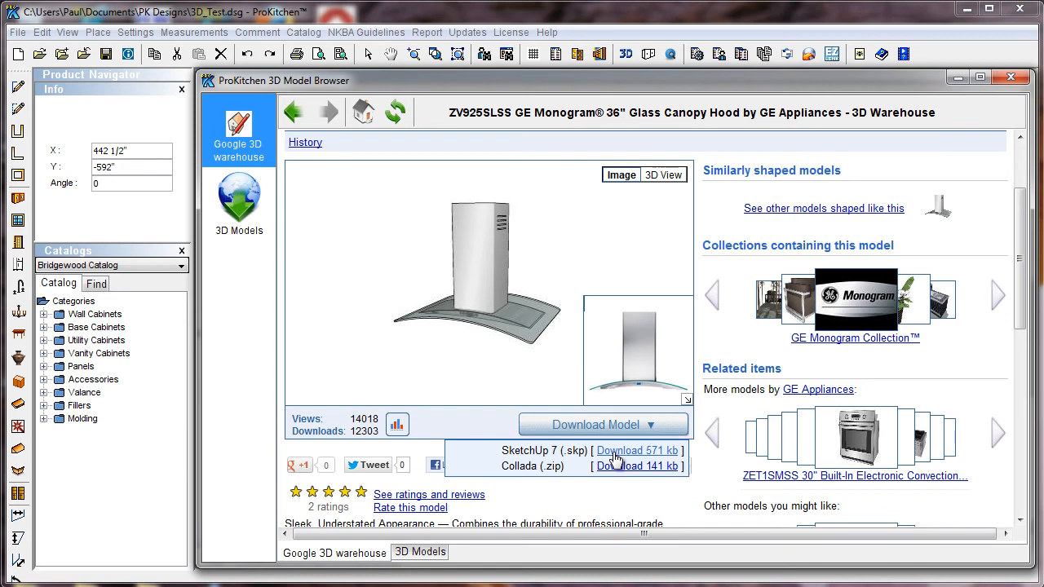
{"action": "left_click", "coordinate": [614, 453]}
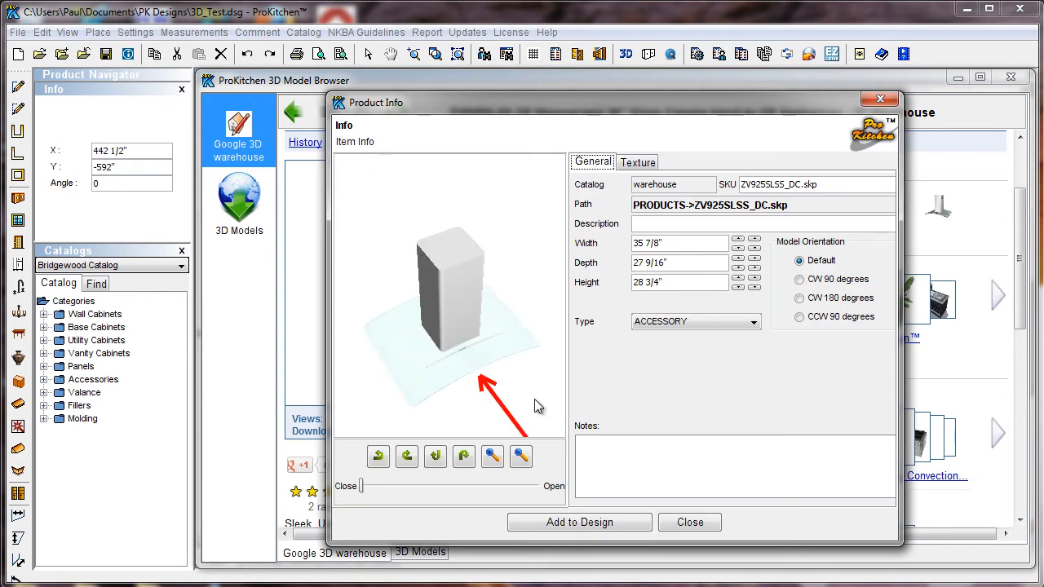
Step: Set the hood's SKU to ZV925SLSS_DC, its description to GE Hood, and its type to WALL CABINET
{"action": "left_click", "coordinate": [849, 187]}
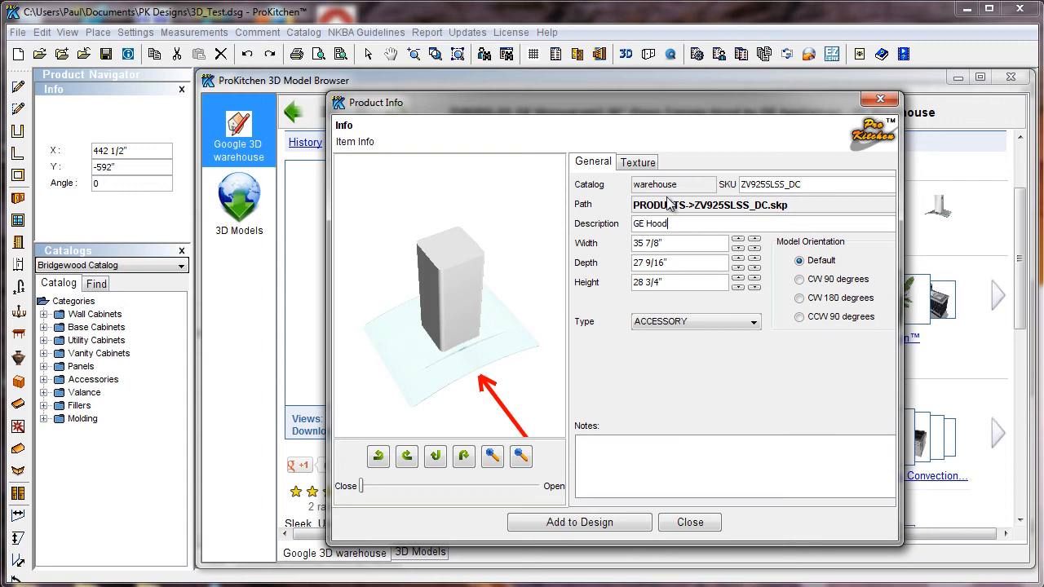
{"action": "left_click", "coordinate": [710, 322]}
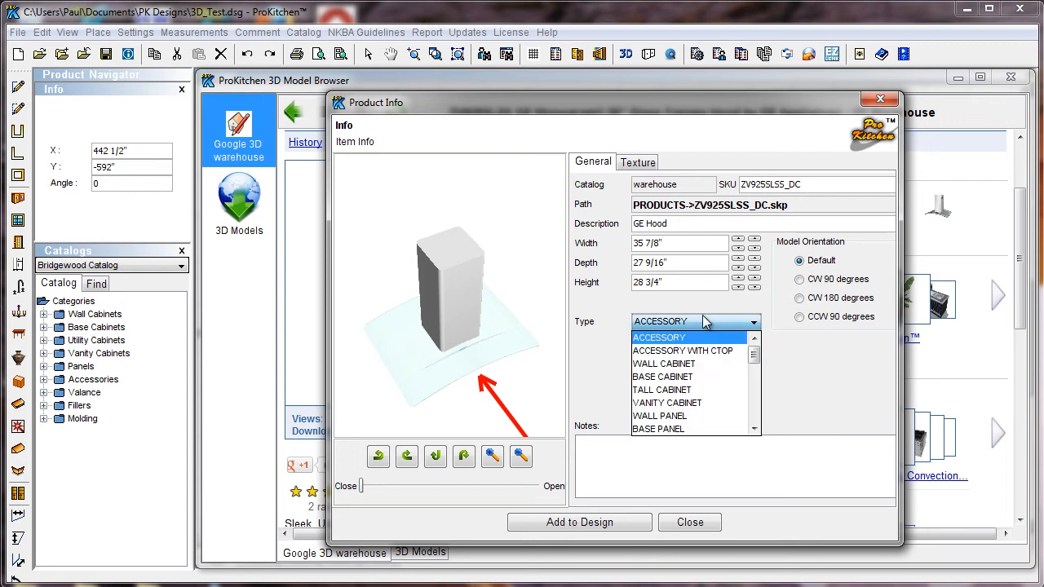
{"action": "left_click", "coordinate": [687, 364]}
Step: Rotate the hood preview to a front view, review the model's textures, and return to the general product settings
{"action": "mouse_move", "coordinate": [464, 346]}
{"action": "left_mouse_down"}
{"action": "mouse_move", "coordinate": [472, 171]}
{"action": "mouse_move", "coordinate": [414, 223]}
{"action": "mouse_move", "coordinate": [429, 174]}
{"action": "mouse_move", "coordinate": [419, 170]}
{"action": "mouse_move", "coordinate": [393, 294]}
{"action": "left_mouse_up"}
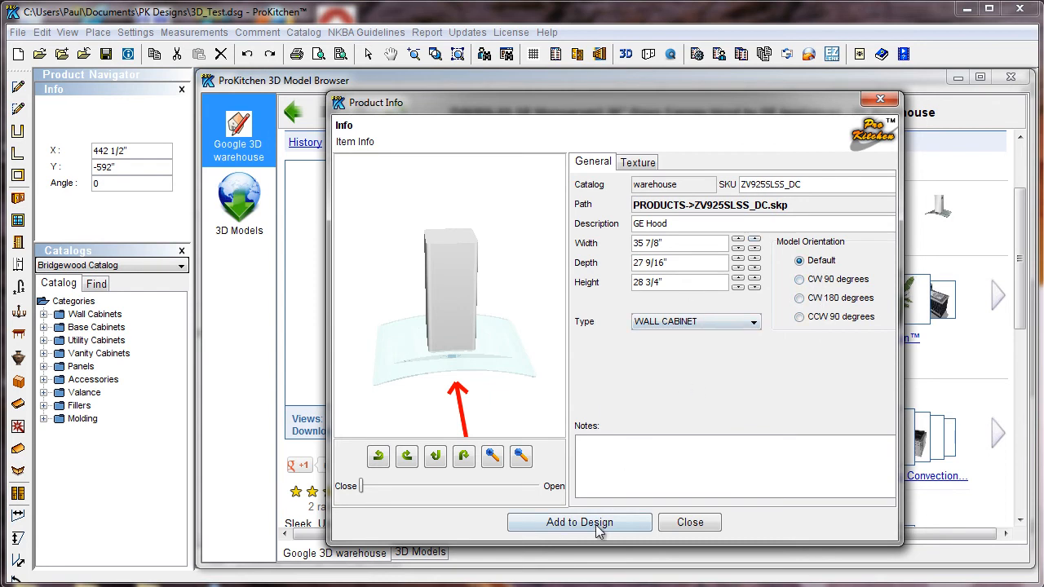
{"action": "left_click", "coordinate": [639, 164]}
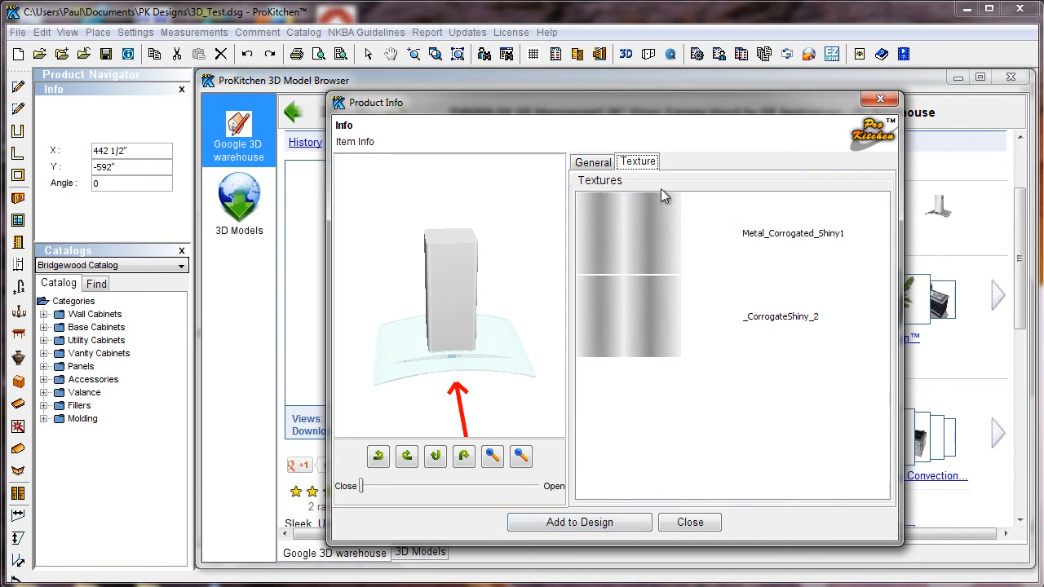
{"action": "left_click", "coordinate": [601, 163]}
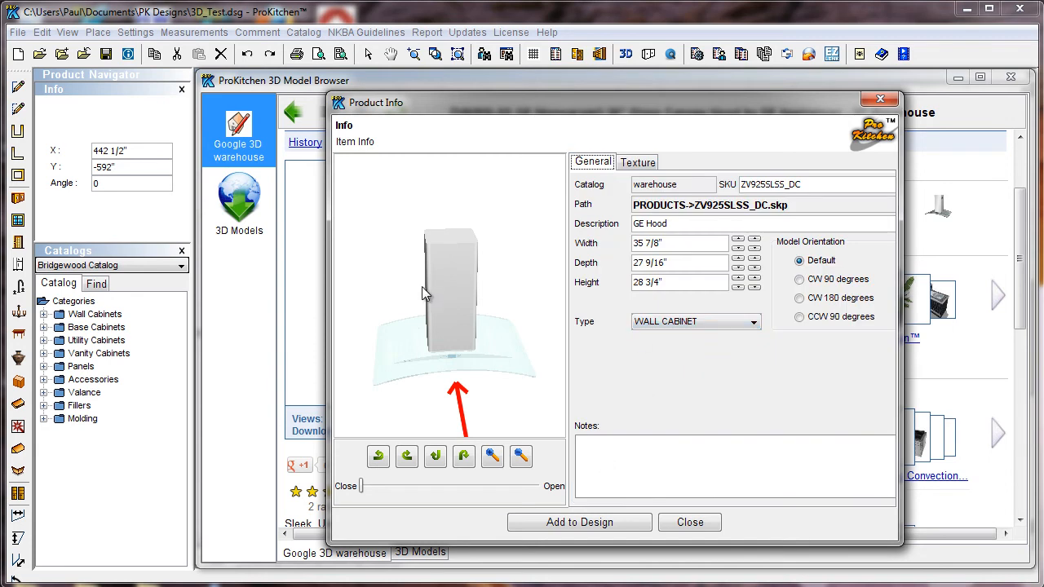
Step: Add the GE hood to the design and place it against the wall, 93 1/2" from the wall's left end
{"action": "left_click", "coordinate": [584, 525]}
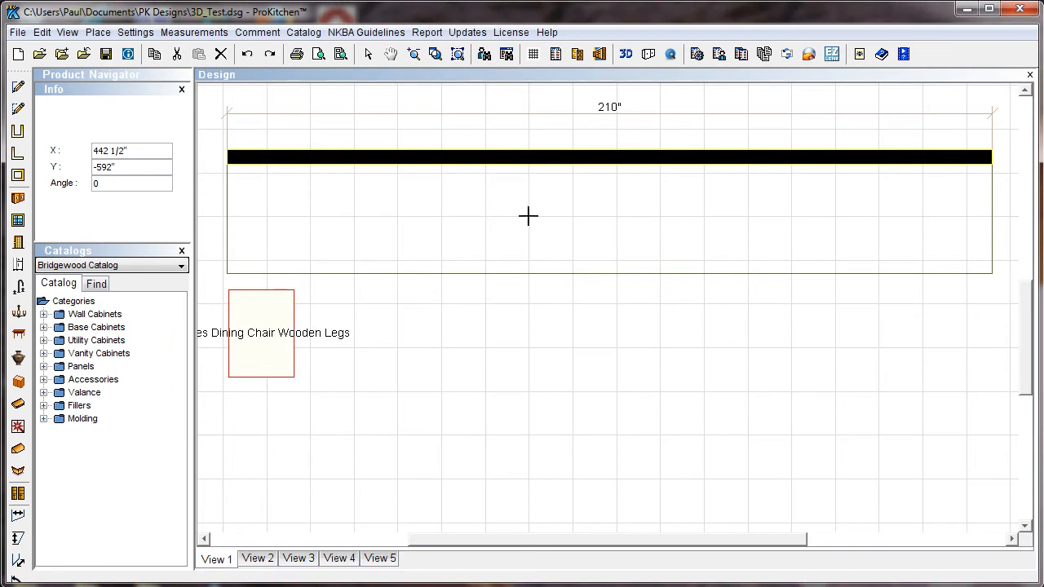
{"action": "left_click", "coordinate": [569, 214]}
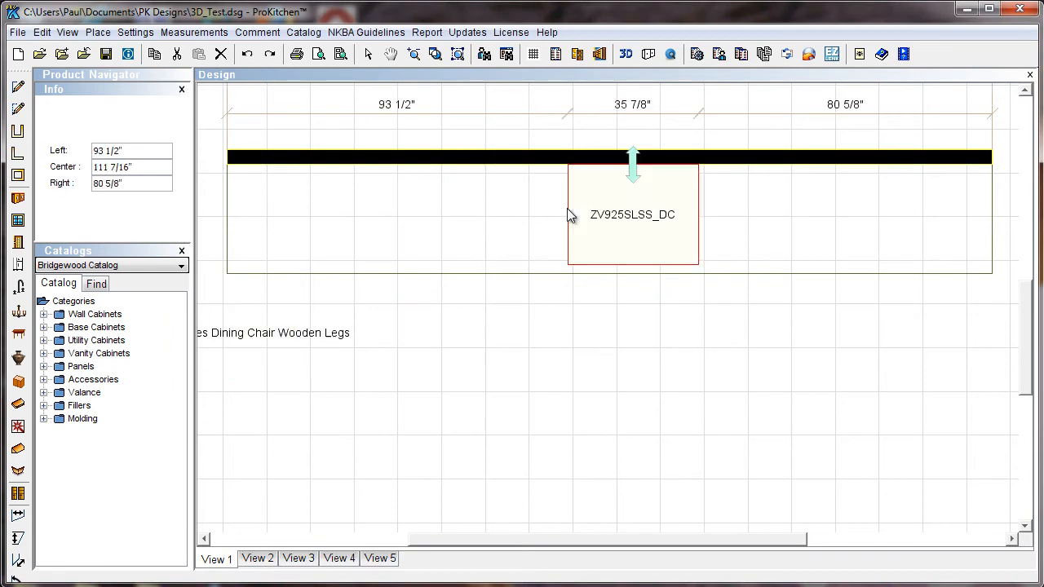
Step: Reopen the 3D Model Browser, return to the search results, and search the 3D Warehouse for "range"
{"action": "left_click", "coordinate": [648, 55]}
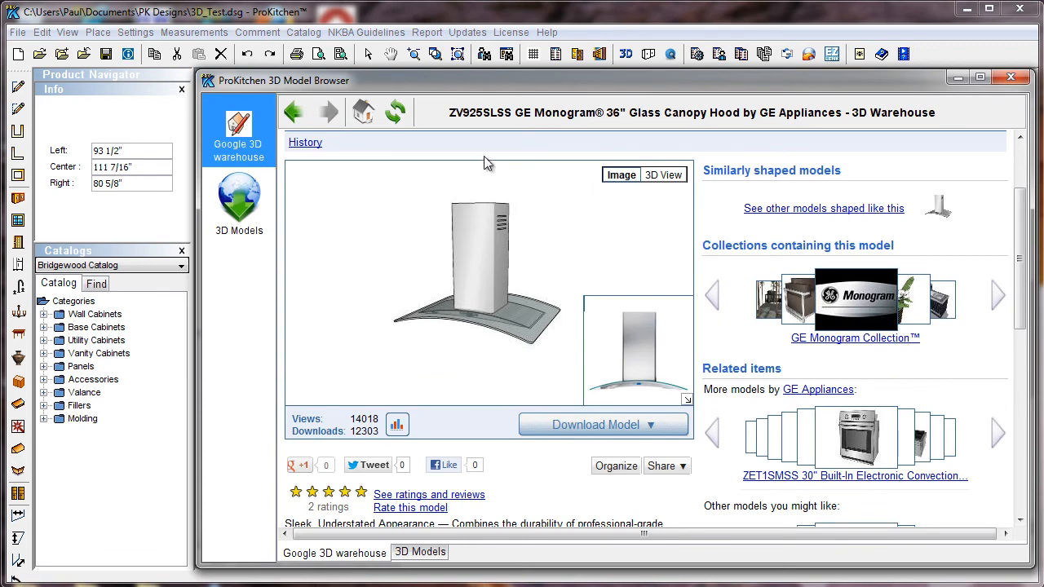
{"action": "left_click", "coordinate": [293, 113]}
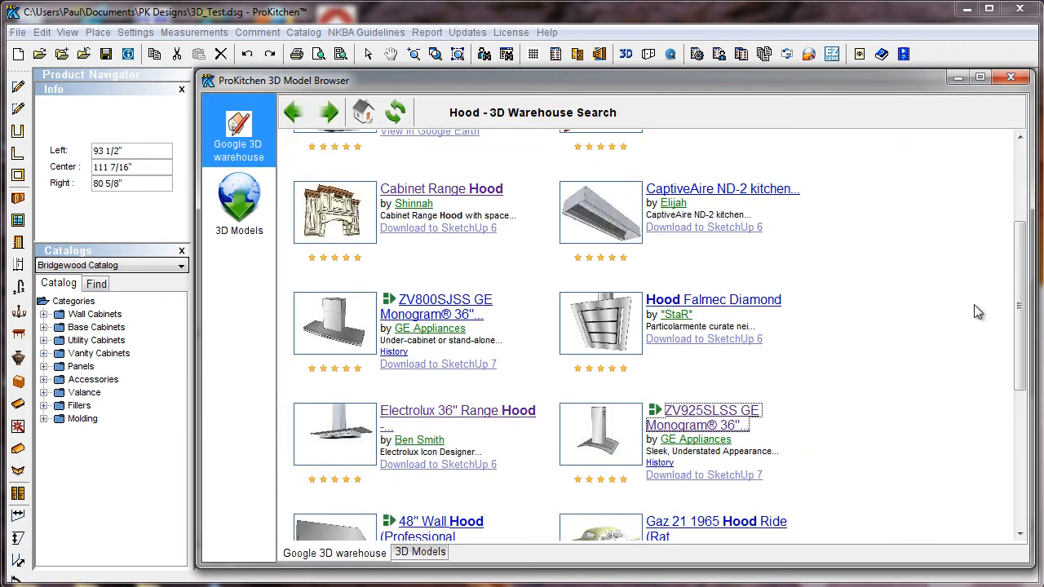
{"action": "left_click_drag", "start_coordinate": [594, 172], "coordinate": [495, 179]}
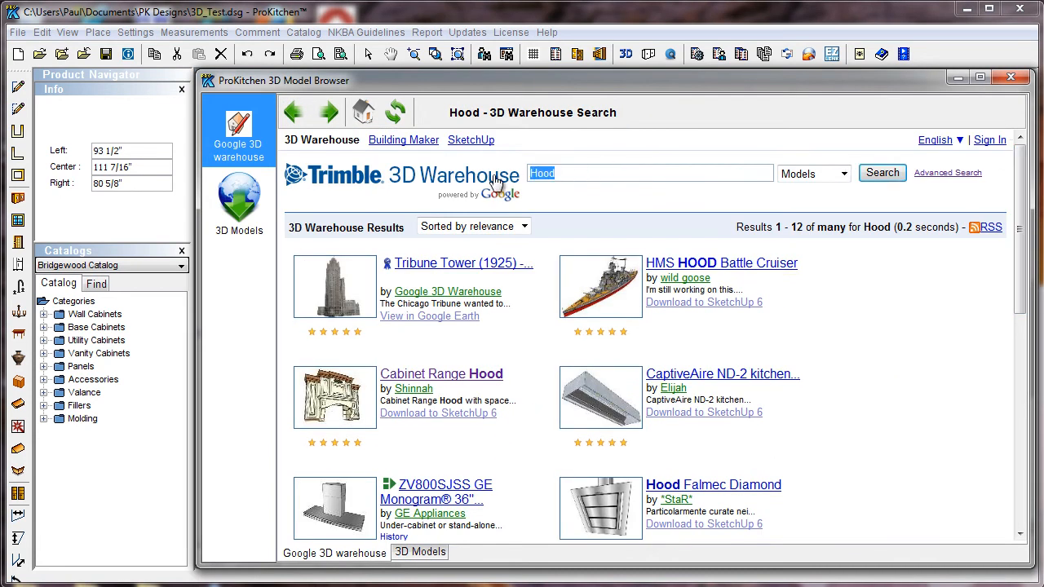
{"action": "type", "text": "range"}
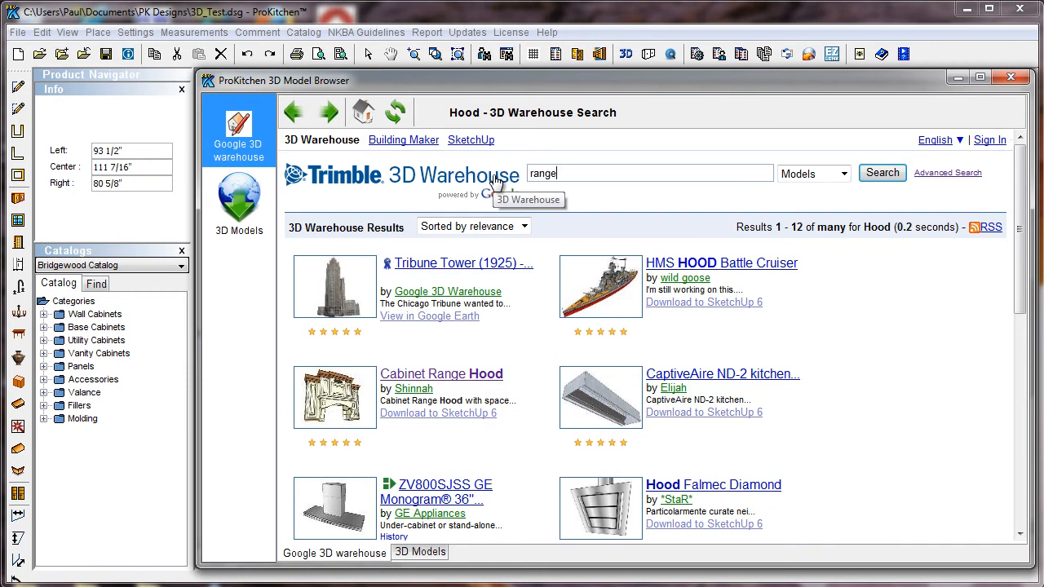
{"action": "key", "text": "Return"}
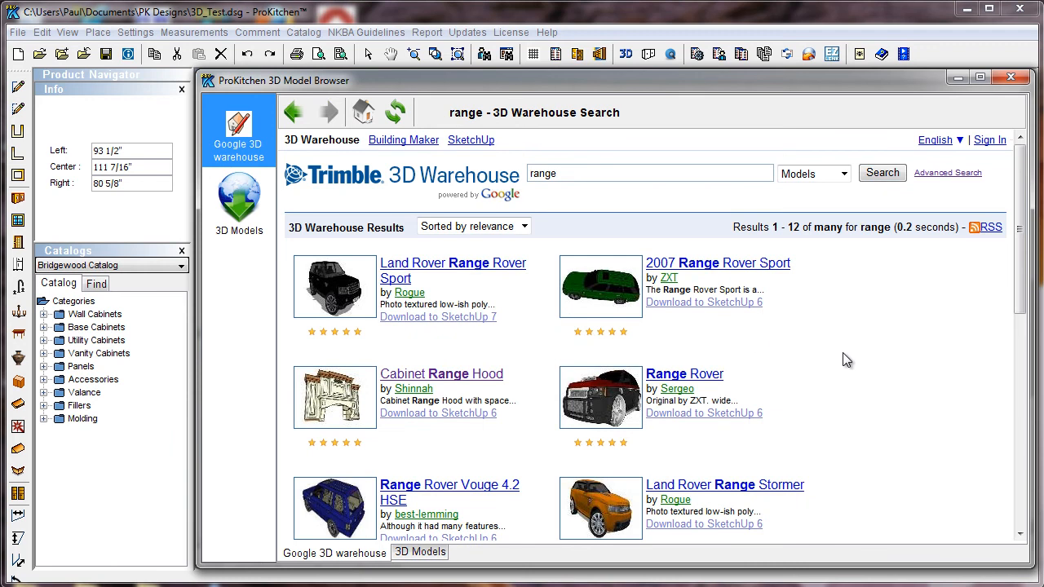
Step: Find the 48" Dual-Fuel Range (Epicure) by Dacor among the range results and download the model as a .zip file
{"action": "scroll", "coordinate": [843, 353], "scroll_direction": "down", "scroll_amount": 5}
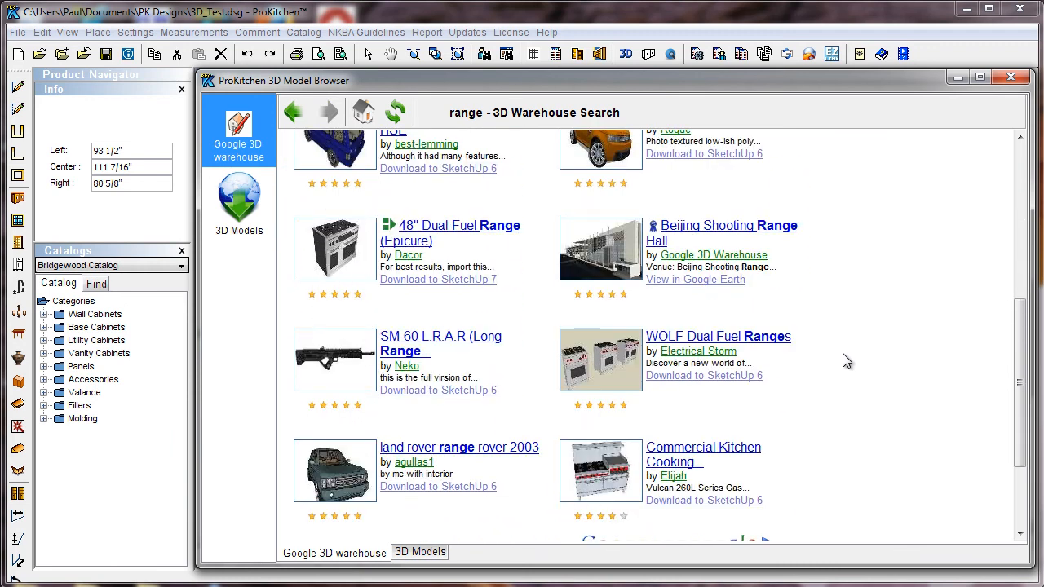
{"action": "scroll", "coordinate": [874, 359], "scroll_direction": "down", "scroll_amount": 2}
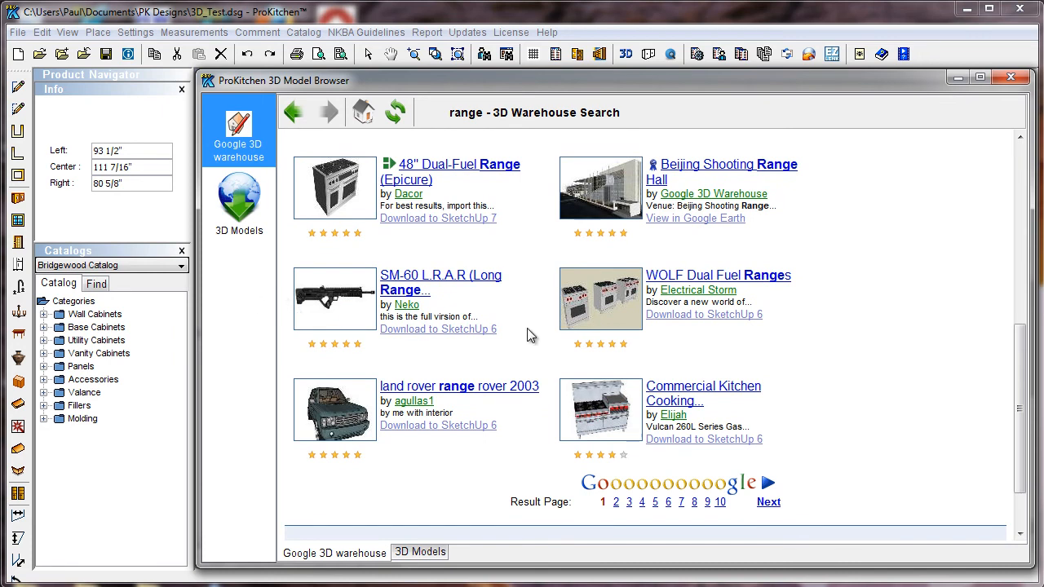
{"action": "scroll", "coordinate": [413, 440], "scroll_direction": "up", "scroll_amount": 4}
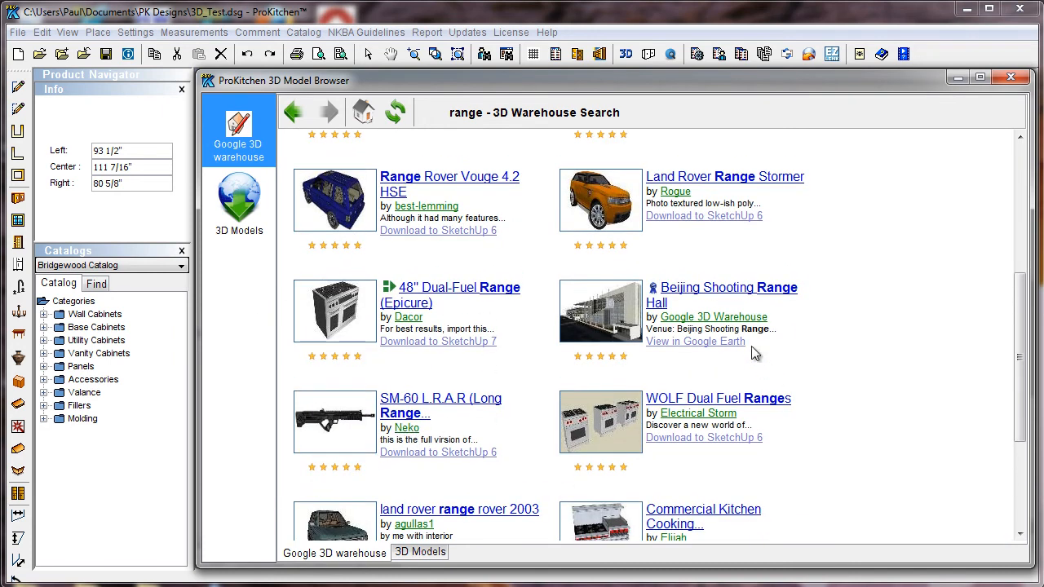
{"action": "left_click", "coordinate": [422, 296]}
{"action": "scroll", "coordinate": [593, 384], "scroll_direction": "down", "scroll_amount": 3}
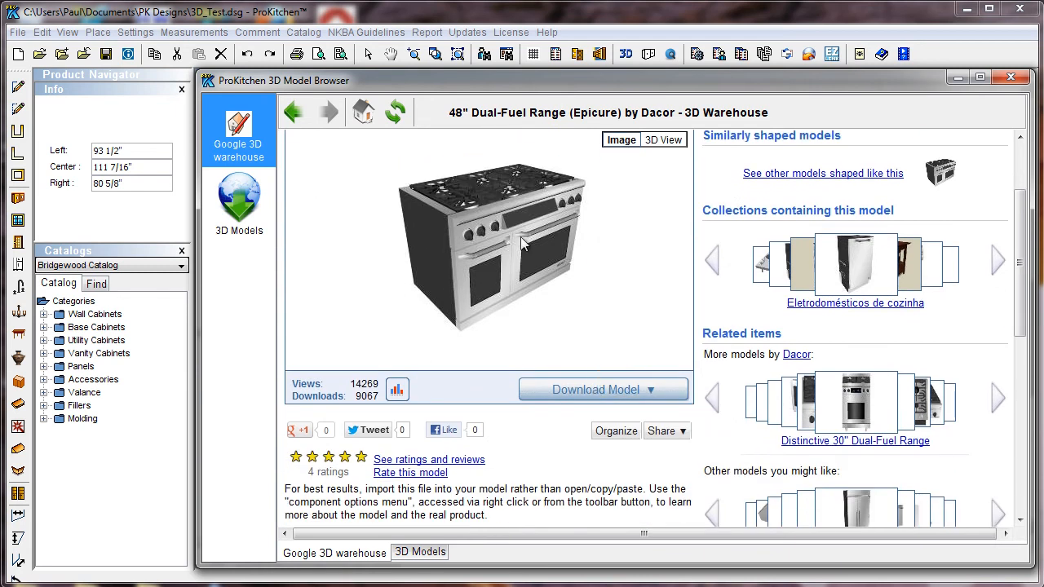
{"action": "scroll", "coordinate": [543, 284], "scroll_direction": "up", "scroll_amount": 2}
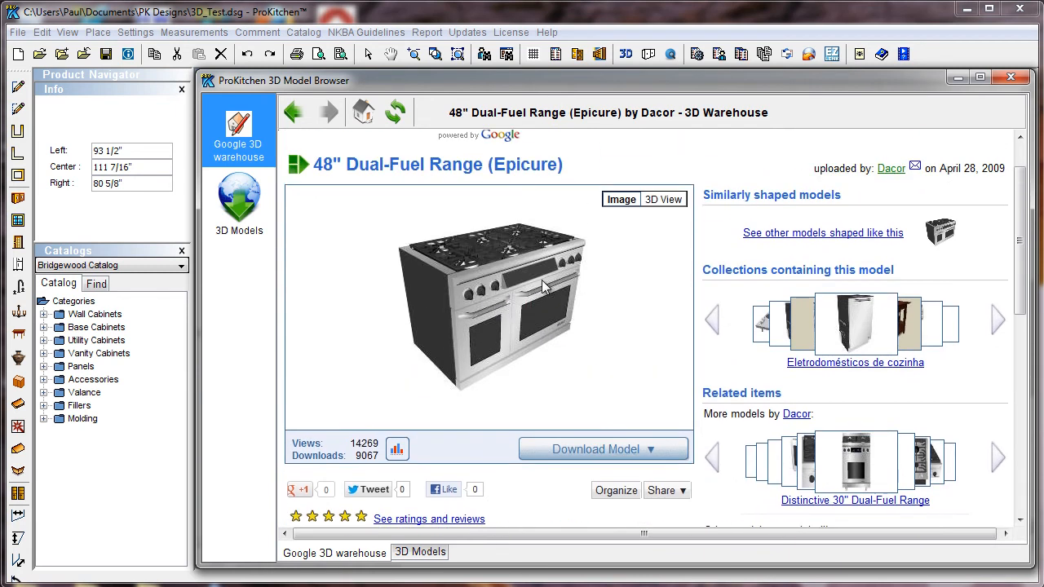
{"action": "left_click", "coordinate": [589, 453]}
{"action": "left_click", "coordinate": [620, 492]}
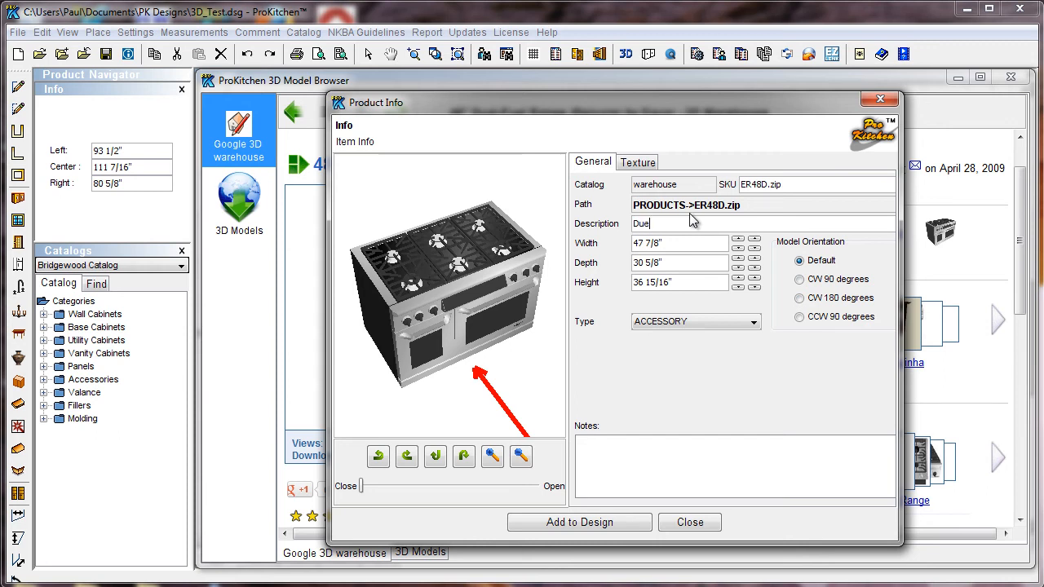
Step: Set the range's description to Dual Fuel Range, add it to the design, and place it against the wall centered under the hood
{"action": "key", "text": "BackSpace"}
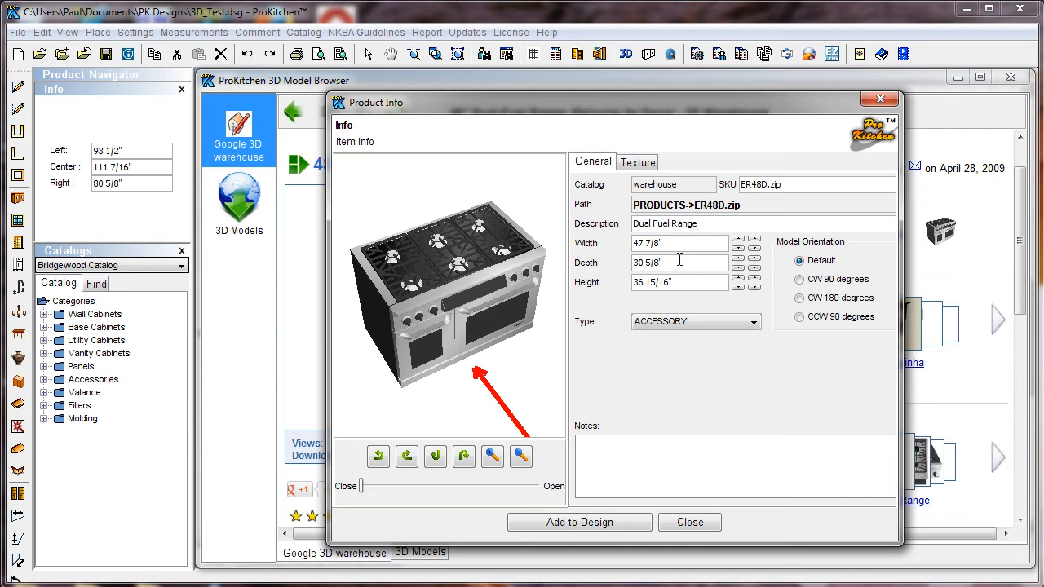
{"action": "left_click", "coordinate": [579, 523]}
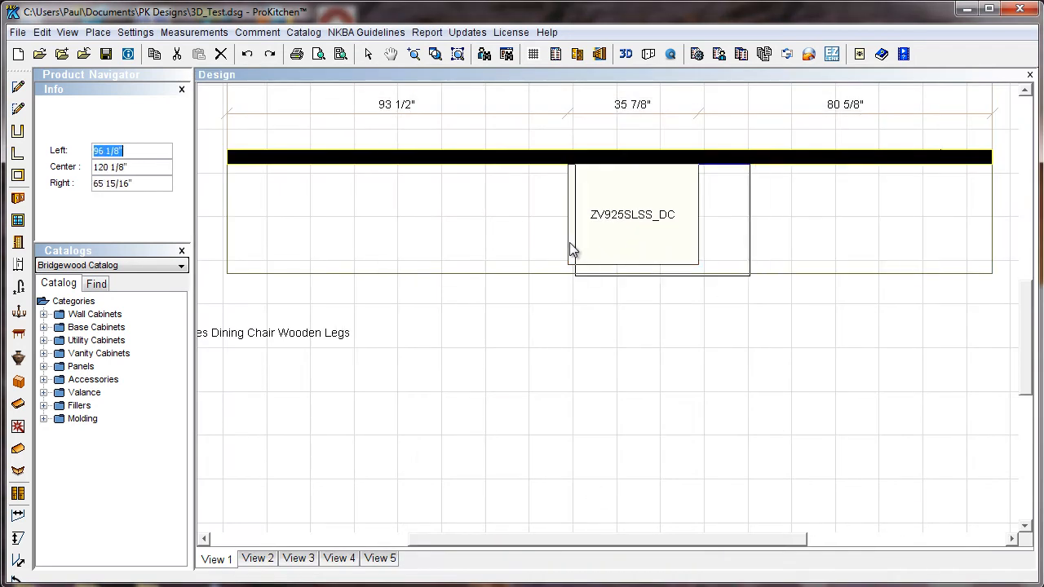
{"action": "left_click", "coordinate": [549, 251]}
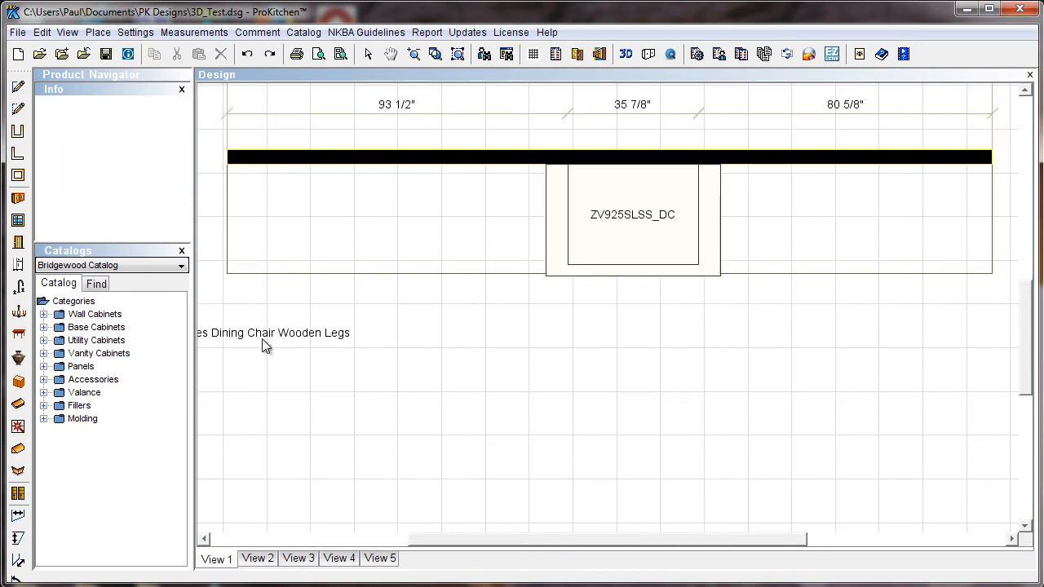
{"action": "left_click", "coordinate": [261, 347]}
{"action": "left_click", "coordinate": [535, 351]}
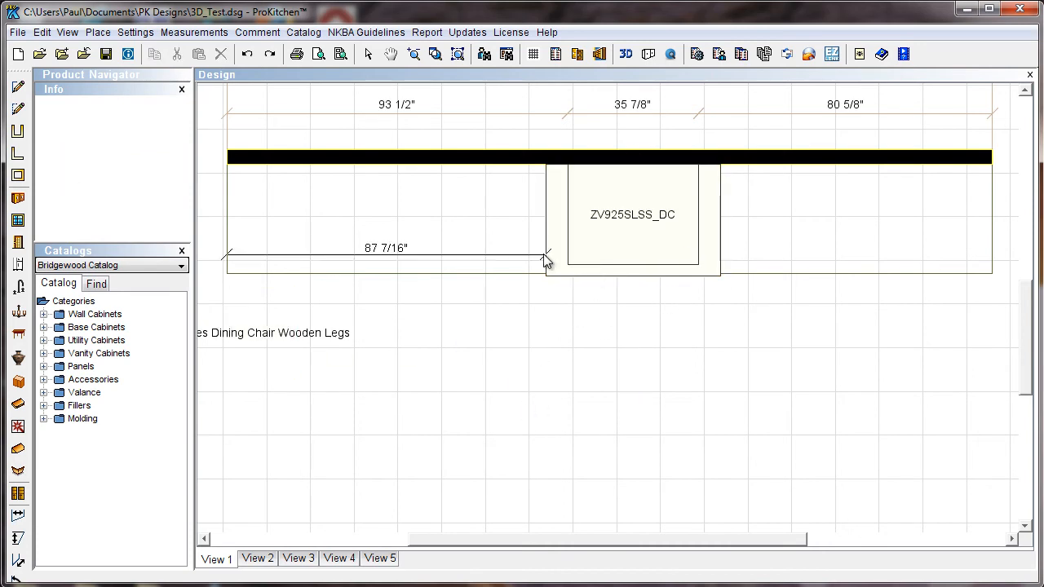
Step: Render the room in 3D, orbit around the range and hood to inspect their placement, and close the 3D view
{"action": "left_click", "coordinate": [623, 55]}
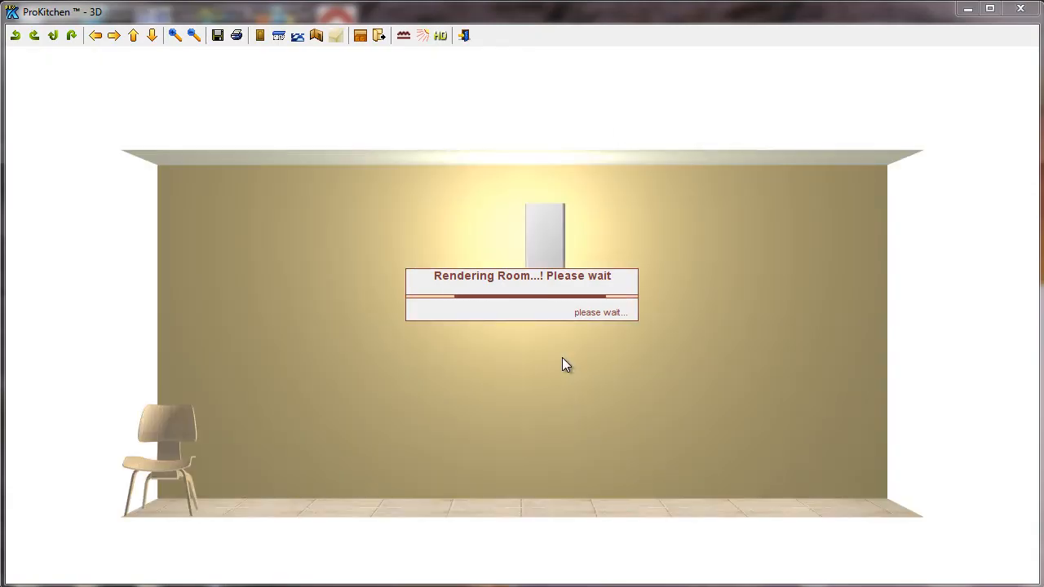
{"action": "left_click_drag", "start_coordinate": [563, 356], "coordinate": [601, 440]}
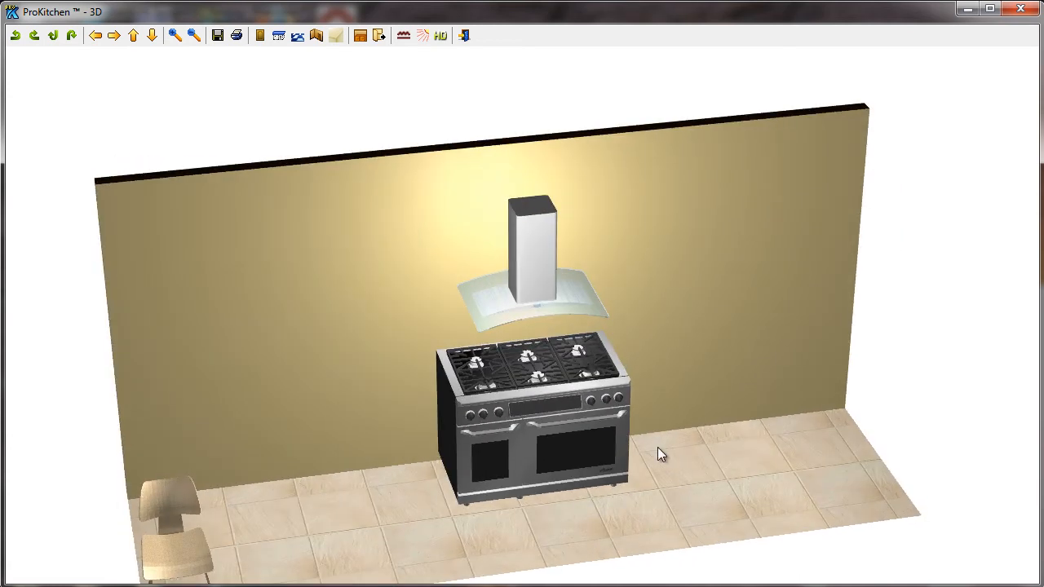
{"action": "left_click_drag", "start_coordinate": [737, 424], "coordinate": [650, 478]}
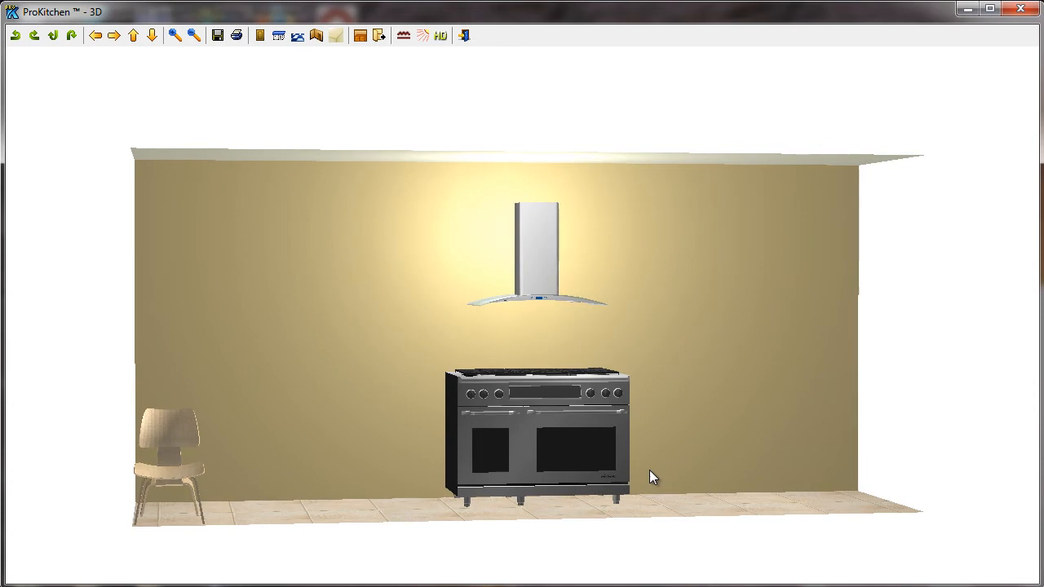
{"action": "left_click", "coordinate": [1020, 9]}
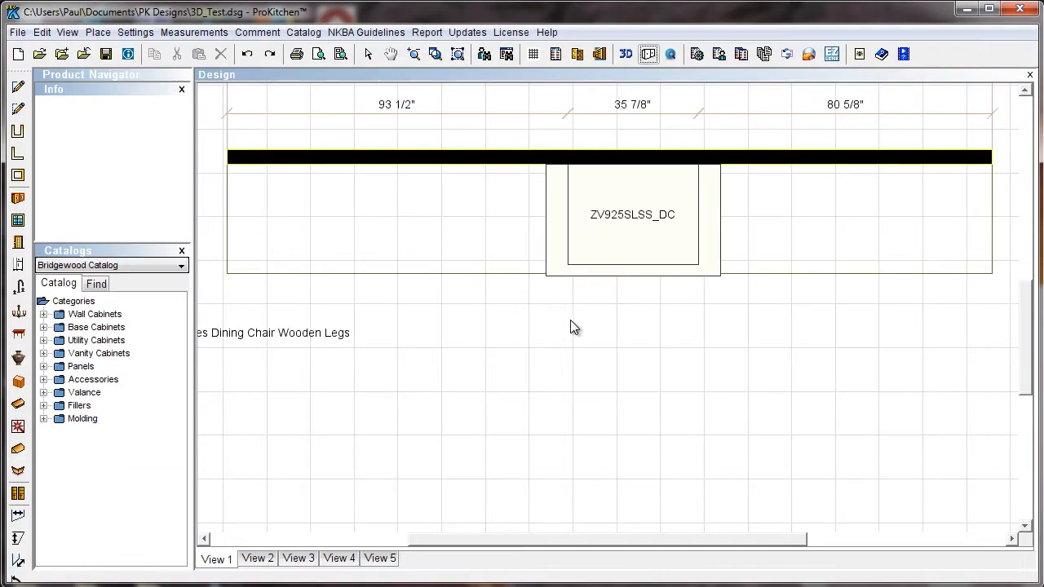
Step: Reopen the 3D Model Browser and search the 3D Warehouse for "Dog"
{"action": "left_click", "coordinate": [670, 56]}
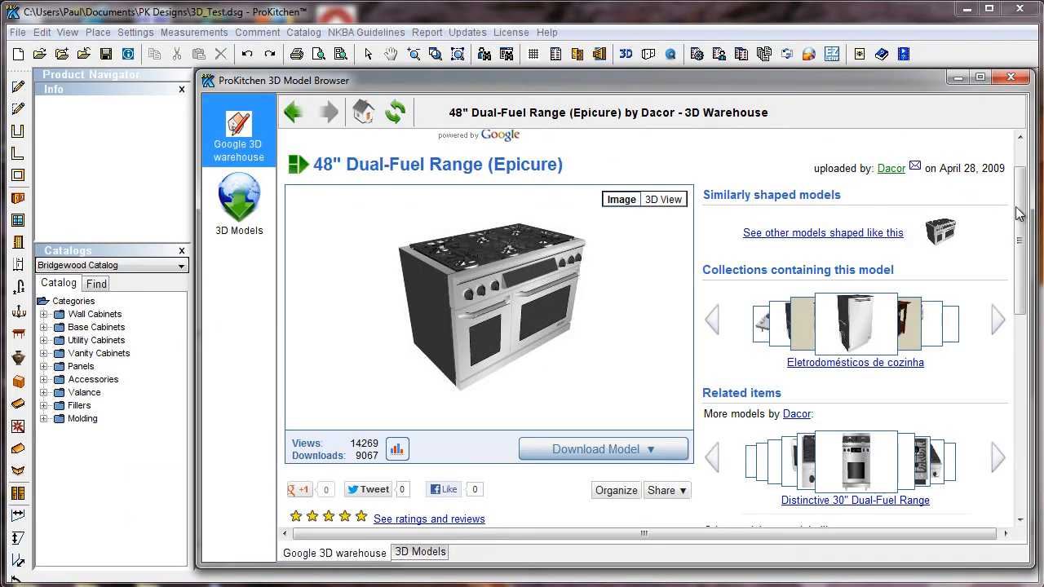
{"action": "scroll", "coordinate": [1016, 212], "scroll_direction": "up", "scroll_amount": 2}
{"action": "left_click", "coordinate": [591, 171]}
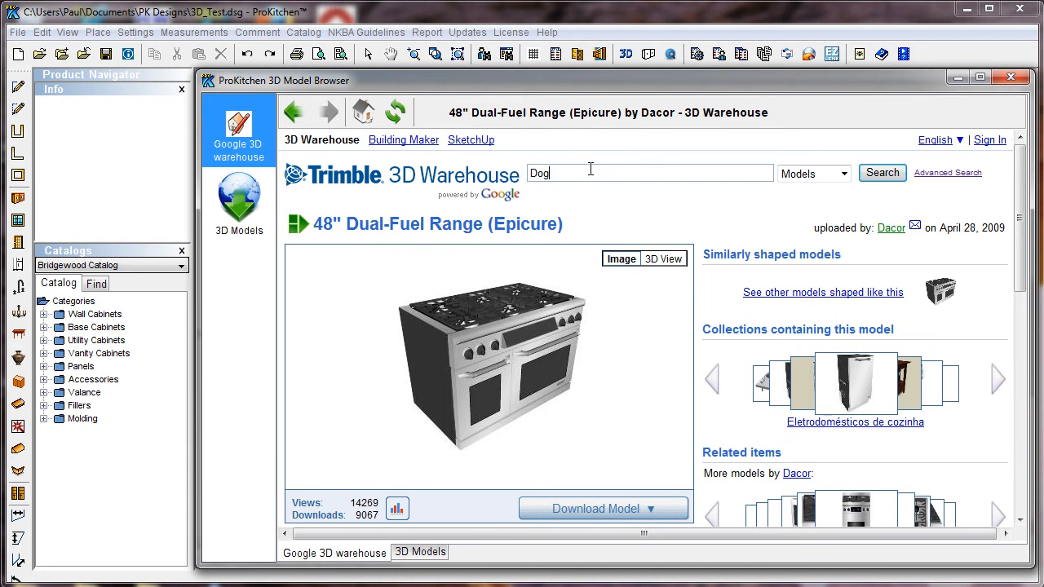
{"action": "type", "text": "Dog"}
{"action": "key", "text": "Return"}
Step: Browse the dog results, open A 3D Dog - Belgium Shepherd, and download it in Collada (.zip) format
{"action": "scroll", "coordinate": [750, 318], "scroll_direction": "down", "scroll_amount": 5}
{"action": "scroll", "coordinate": [774, 329], "scroll_direction": "down", "scroll_amount": 3}
{"action": "scroll", "coordinate": [775, 330], "scroll_direction": "down", "scroll_amount": 3}
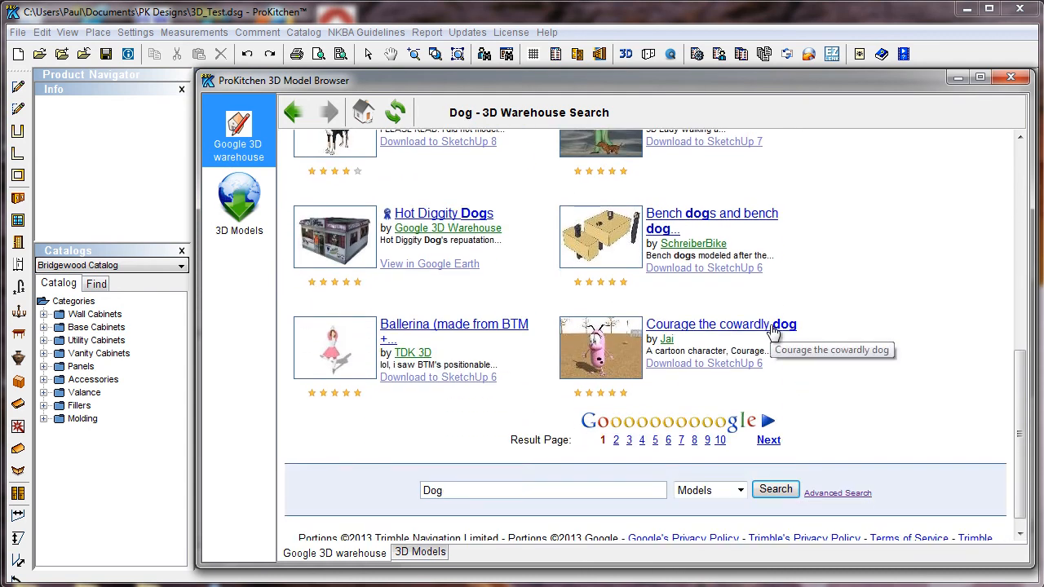
{"action": "scroll", "coordinate": [770, 325], "scroll_direction": "up", "scroll_amount": 14}
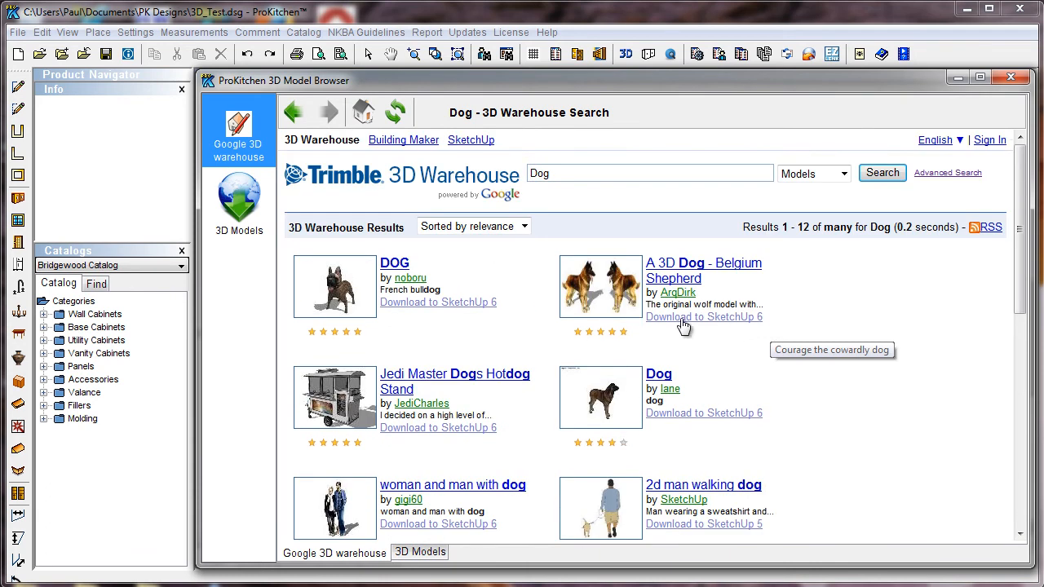
{"action": "left_click", "coordinate": [598, 284]}
{"action": "left_click", "coordinate": [590, 507]}
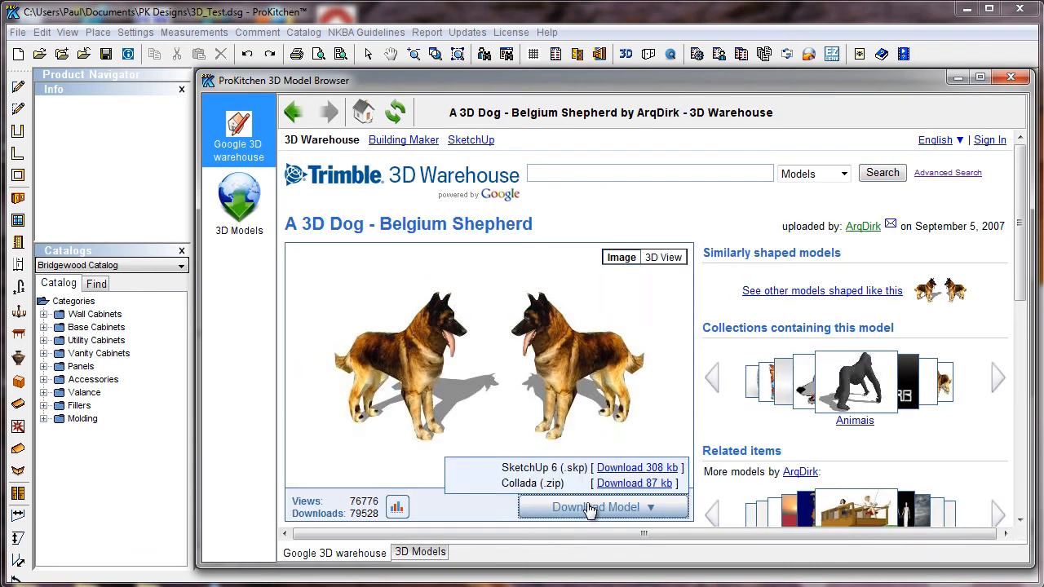
{"action": "left_click", "coordinate": [625, 483]}
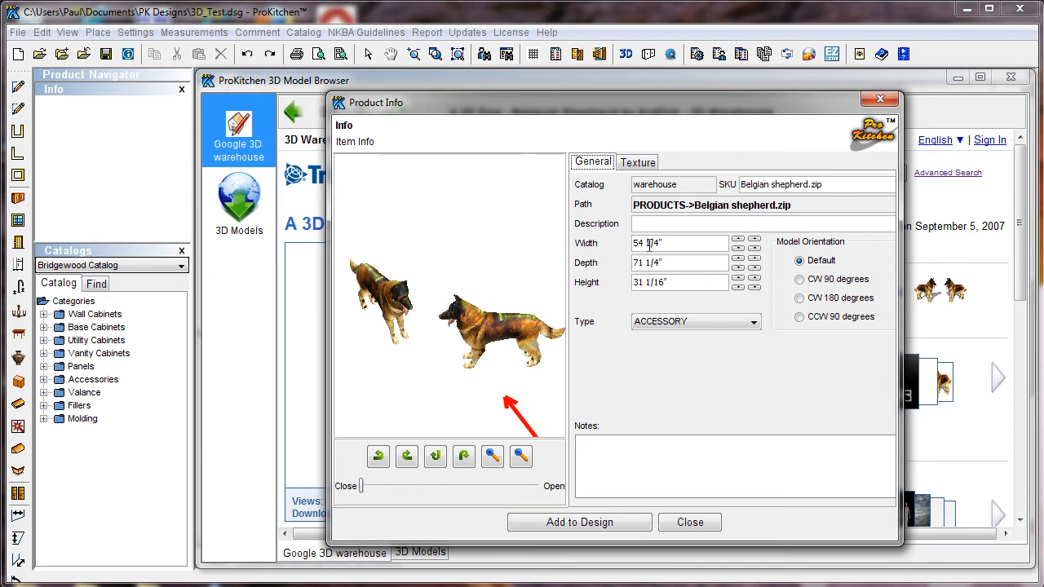
Step: Add the Belgian shepherd model to the design, place it in front of the range at a -130 angle, and check it in 3D
{"action": "left_click", "coordinate": [711, 225]}
{"action": "left_click", "coordinate": [605, 520]}
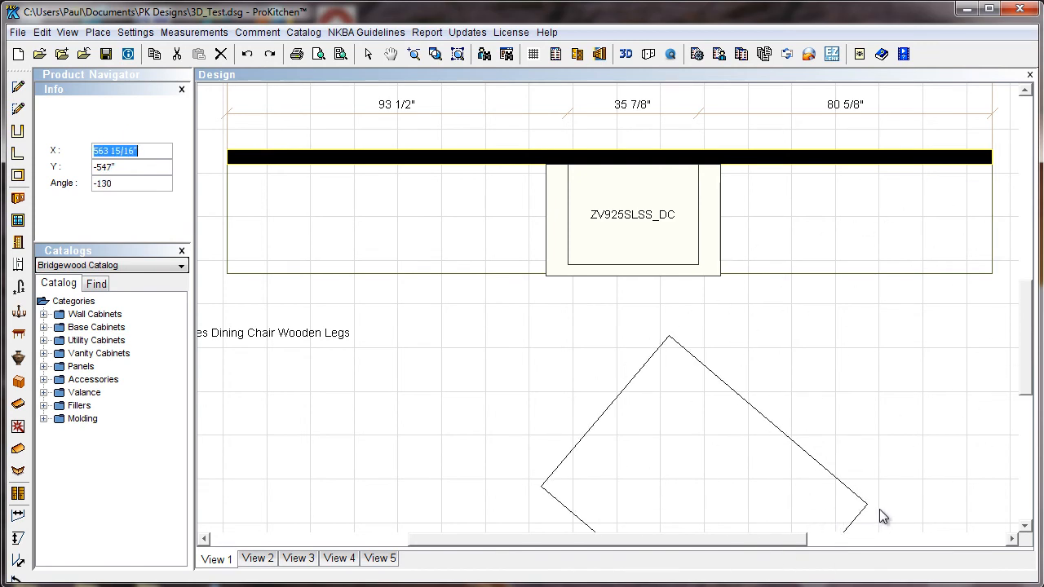
{"action": "left_click", "coordinate": [879, 509]}
{"action": "left_click_drag", "start_coordinate": [730, 462], "coordinate": [820, 467]}
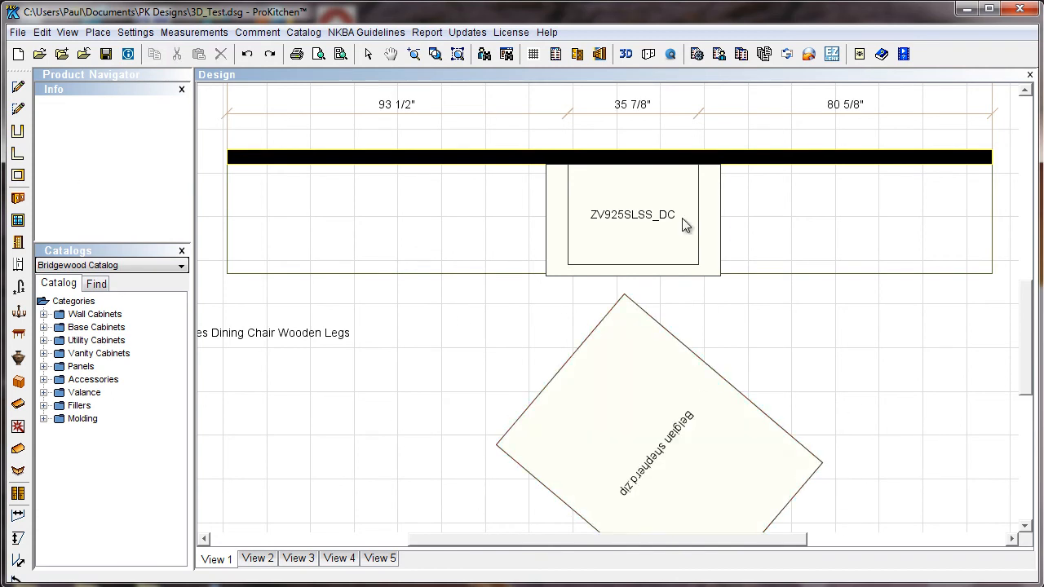
{"action": "left_click", "coordinate": [626, 54]}
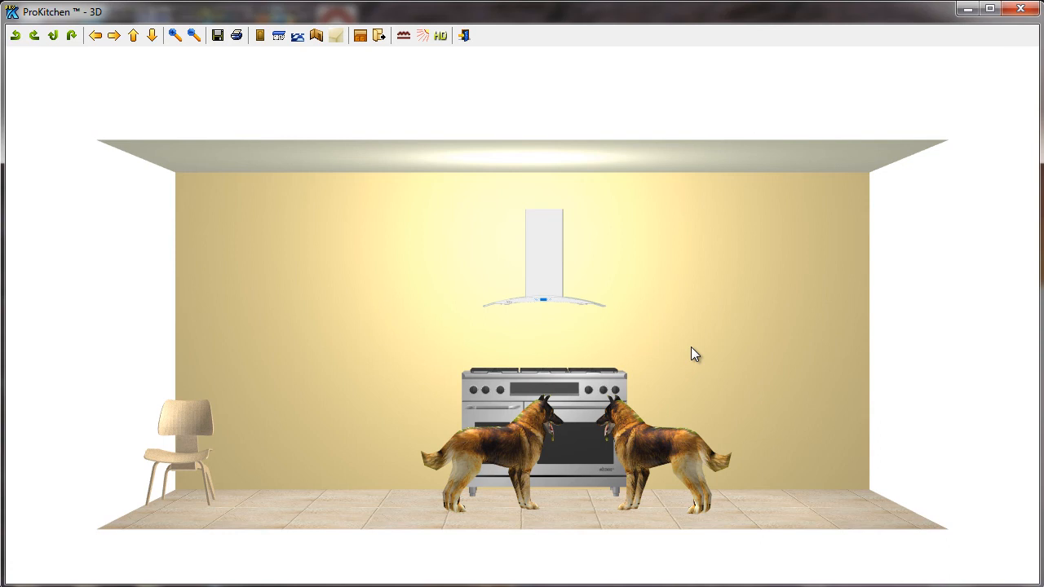
{"action": "left_click", "coordinate": [1019, 10]}
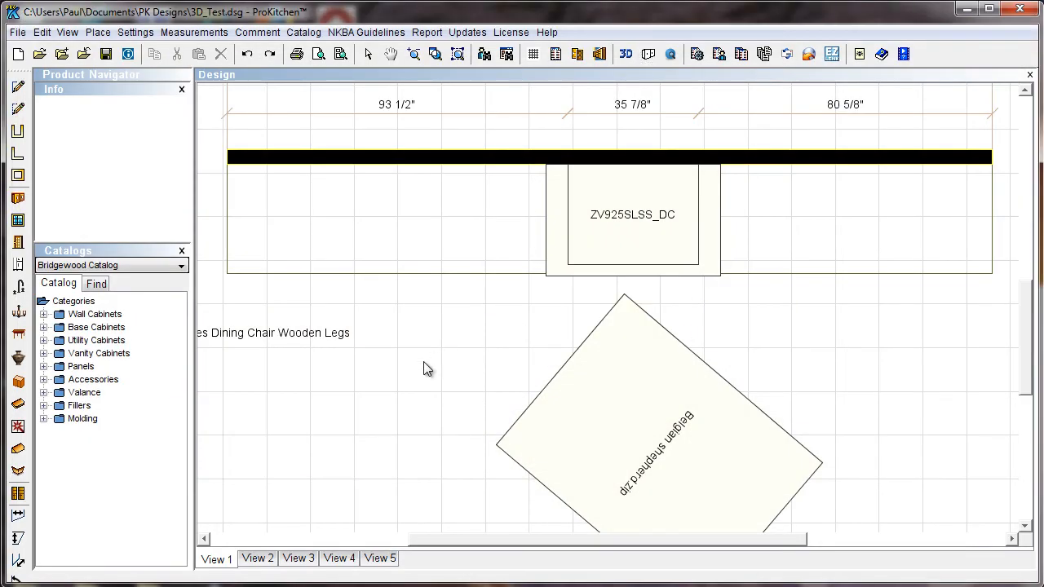
{"action": "right_click", "coordinate": [592, 240]}
{"action": "mouse_move", "coordinate": [636, 269]}
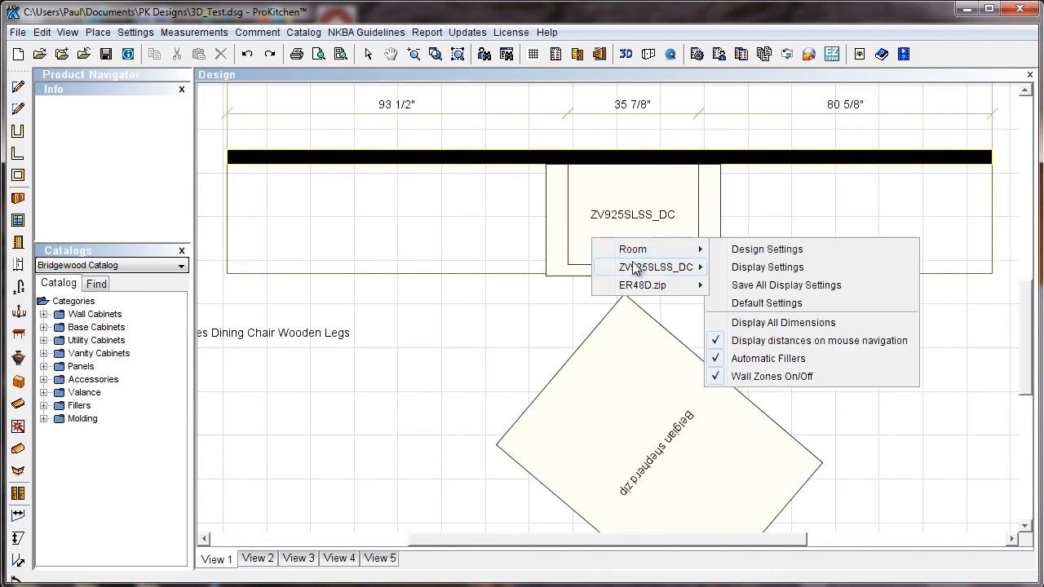
{"action": "left_click_drag", "start_coordinate": [1033, 336], "coordinate": [1029, 365]}
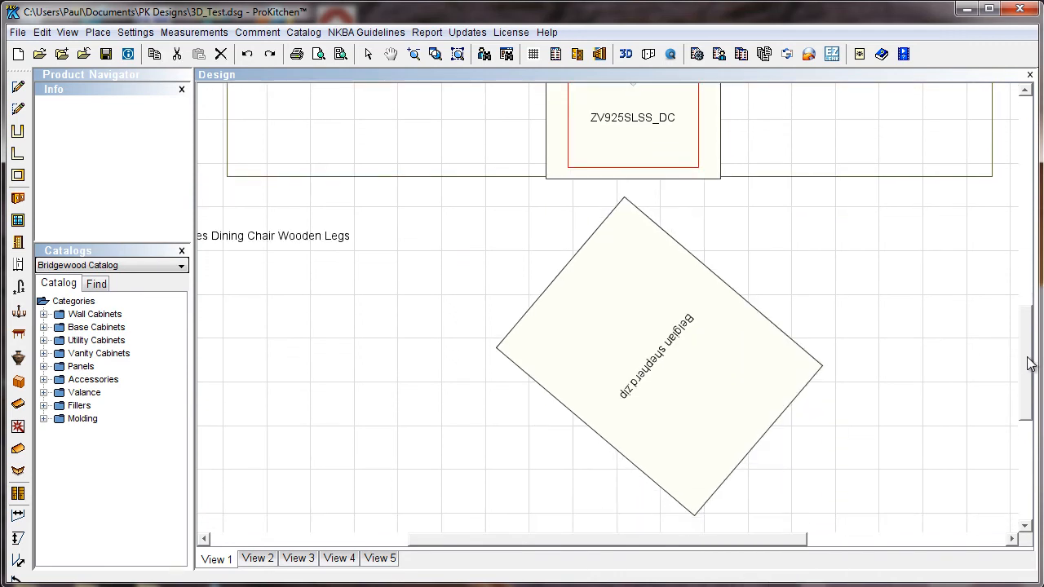
{"action": "right_click", "coordinate": [576, 96]}
{"action": "mouse_move", "coordinate": [613, 122]}
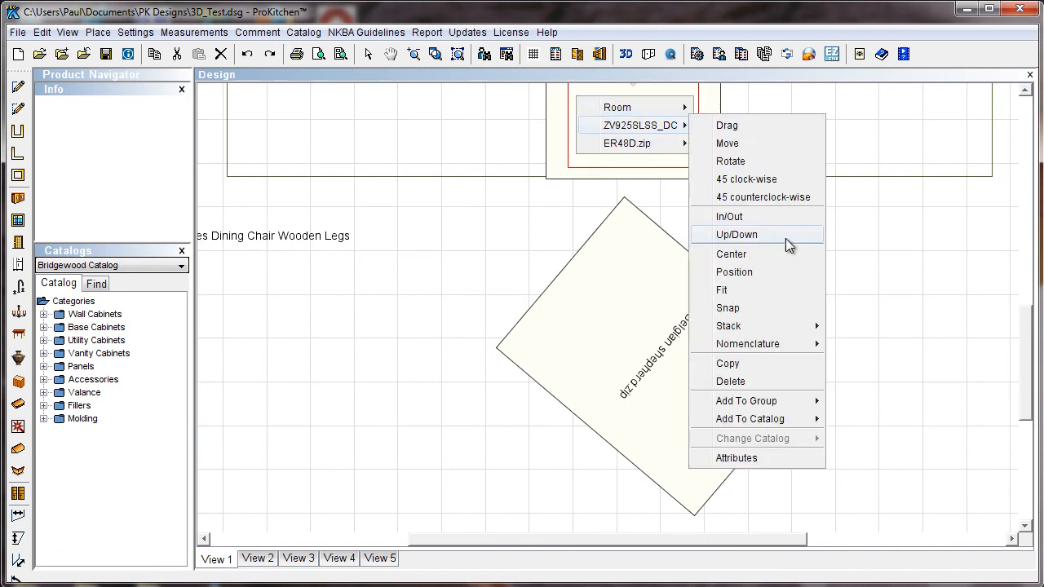
{"action": "mouse_move", "coordinate": [759, 417]}
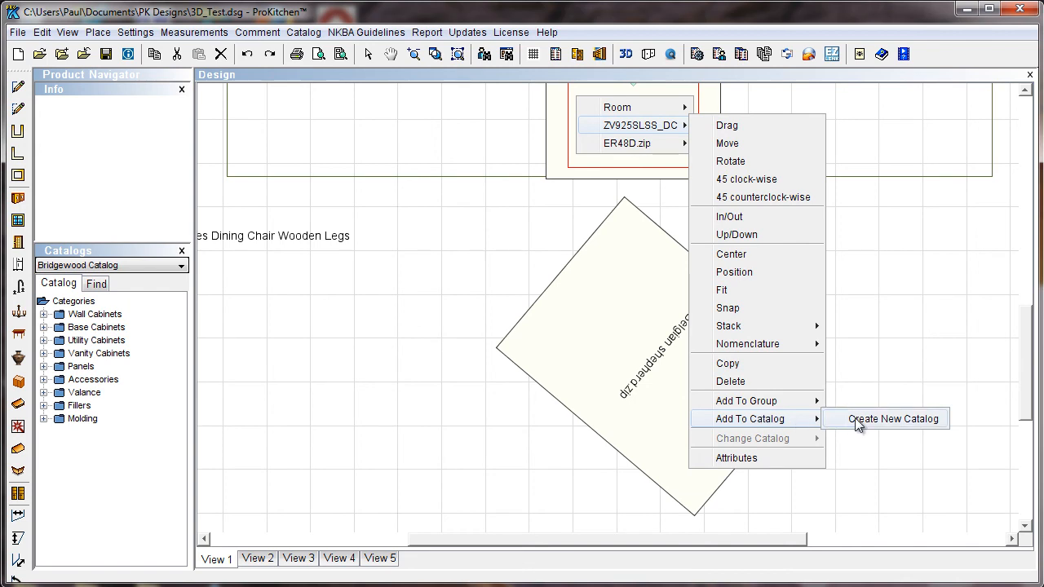
{"action": "left_click", "coordinate": [385, 237]}
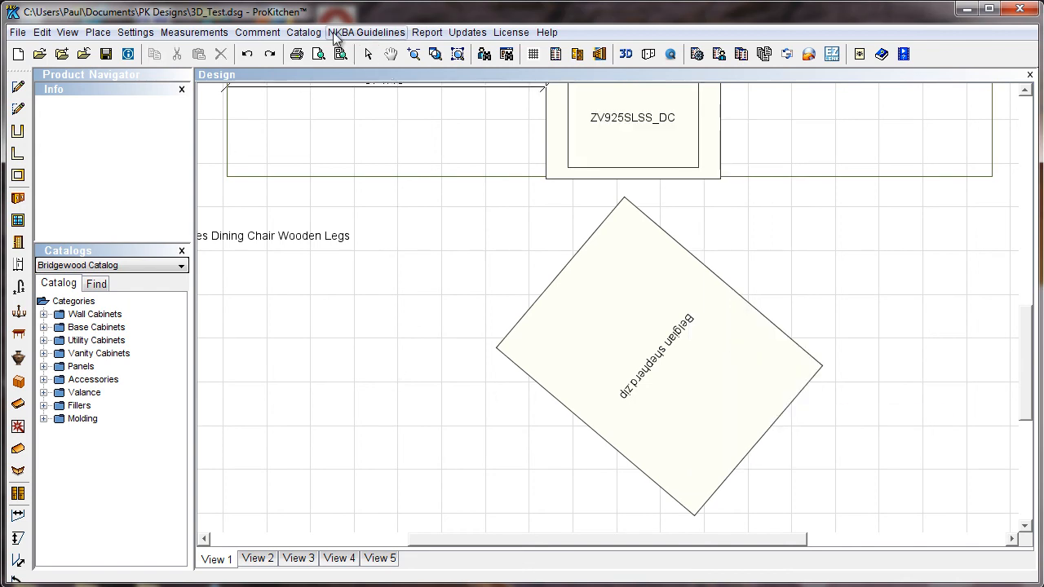
{"action": "left_click", "coordinate": [303, 33]}
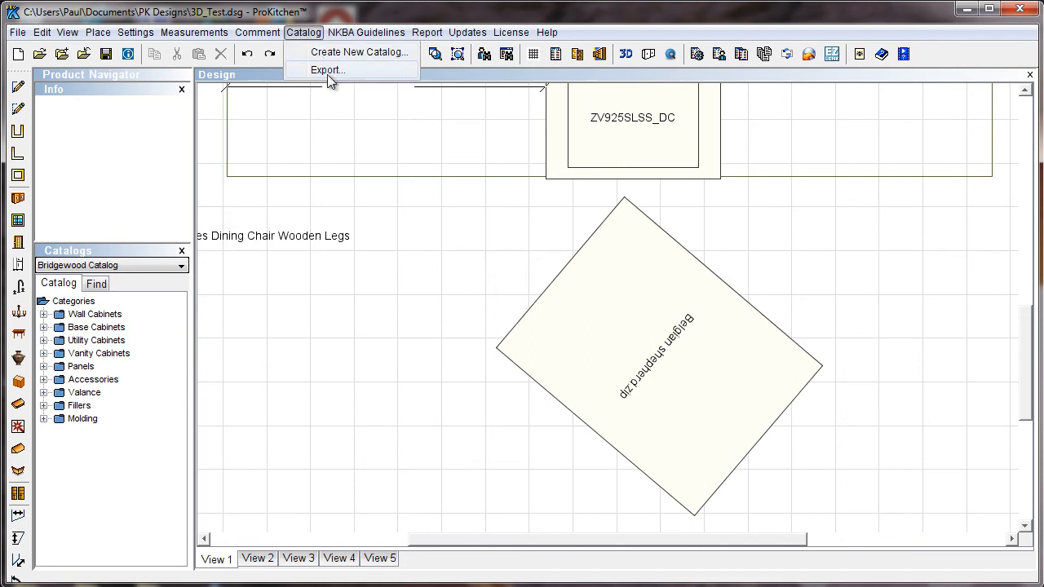
{"action": "left_click", "coordinate": [372, 236]}
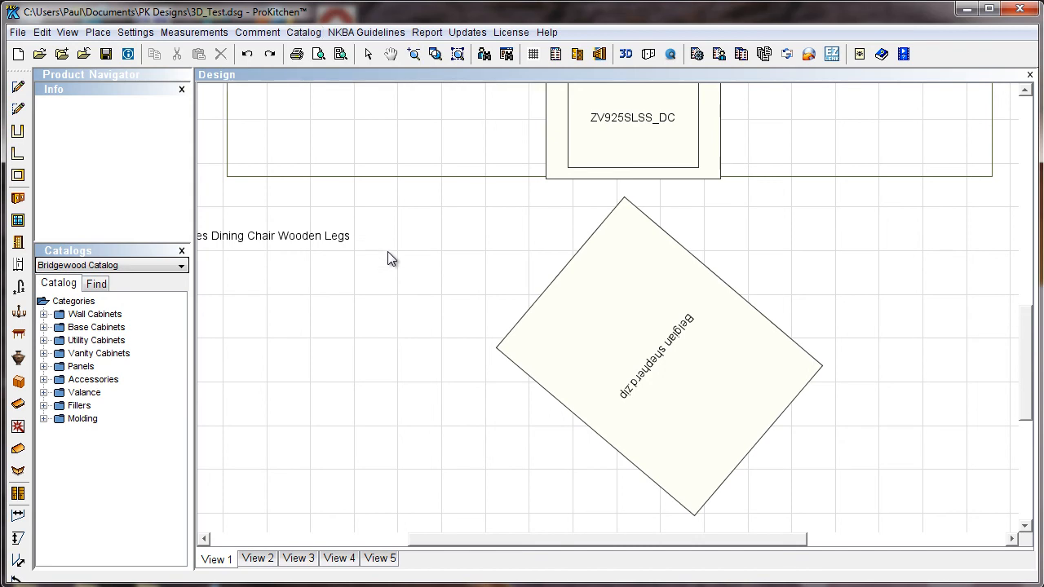
{"action": "right_click", "coordinate": [636, 271]}
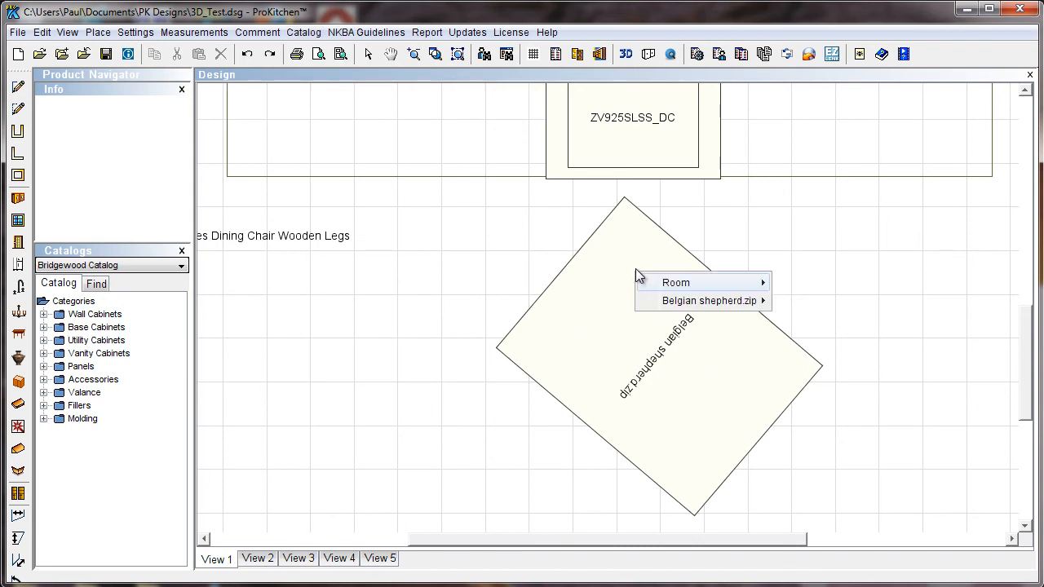
Step: Add the ZV925SLSS_DC hood to a new catalog with display name 3D_Models_1 and unique name Models
{"action": "right_click", "coordinate": [600, 90]}
{"action": "mouse_move", "coordinate": [646, 113]}
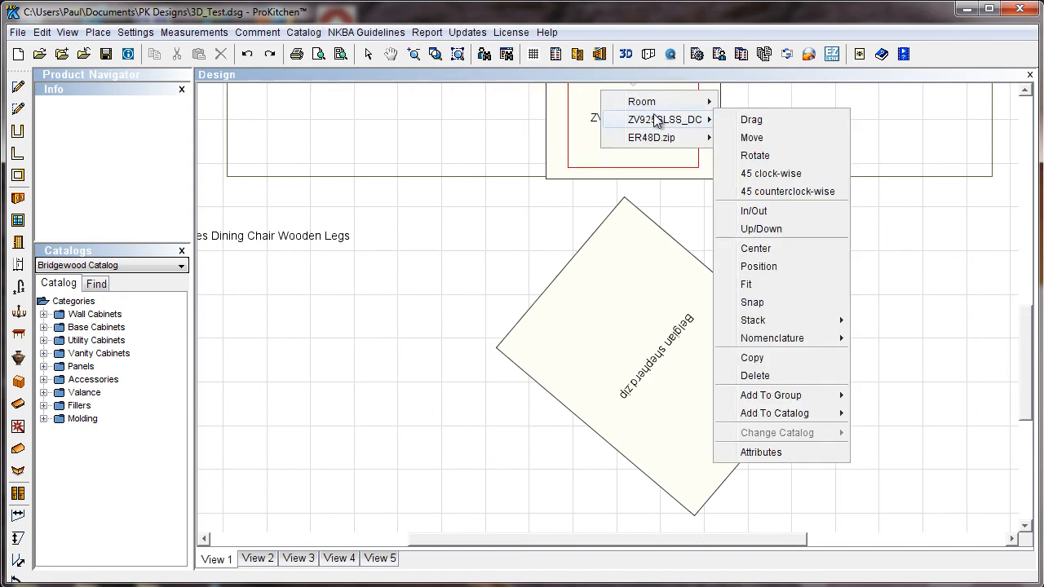
{"action": "mouse_move", "coordinate": [787, 413]}
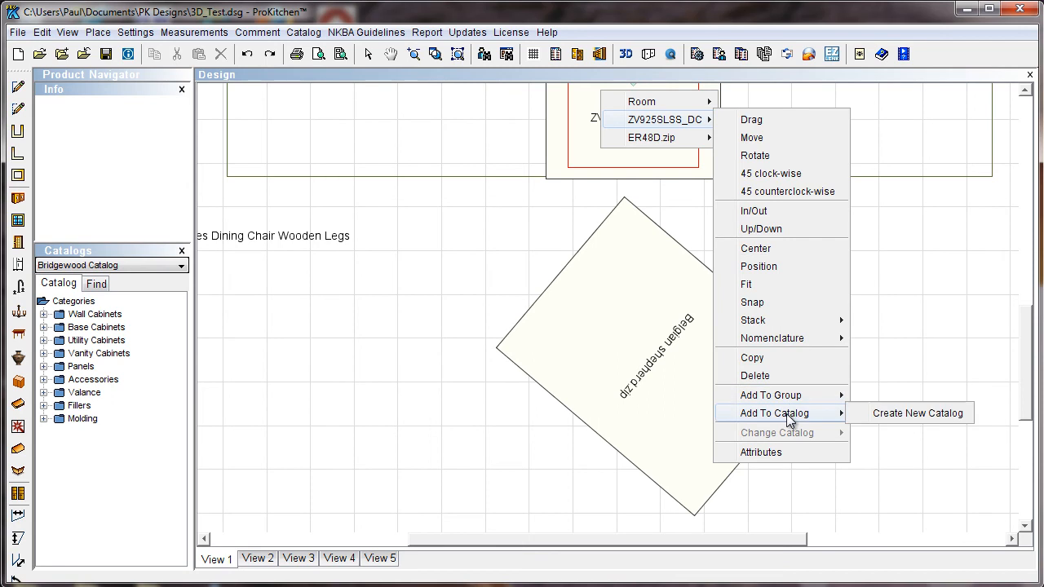
{"action": "left_click", "coordinate": [911, 414]}
{"action": "left_click", "coordinate": [462, 276]}
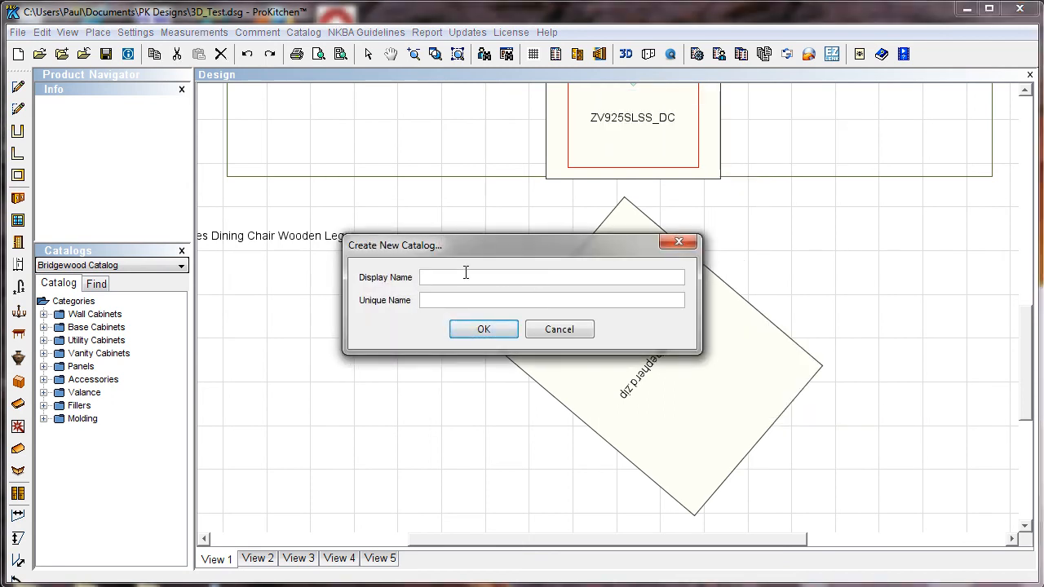
{"action": "type", "text": "3D_Modesl"}
{"action": "type", "text": "ls-"}
{"action": "type", "text": "1"}
{"action": "left_click", "coordinate": [450, 301]}
{"action": "type", "text": "Models"}
{"action": "left_click", "coordinate": [502, 328]}
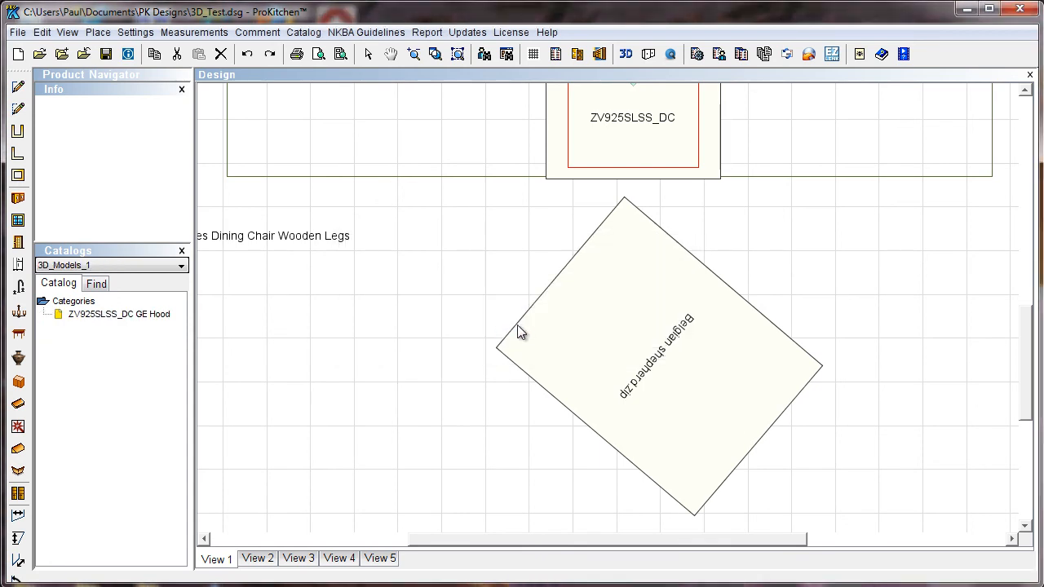
Step: Create a top-level category named Hood in the 3D_Models_1 catalog
{"action": "left_click", "coordinate": [91, 314]}
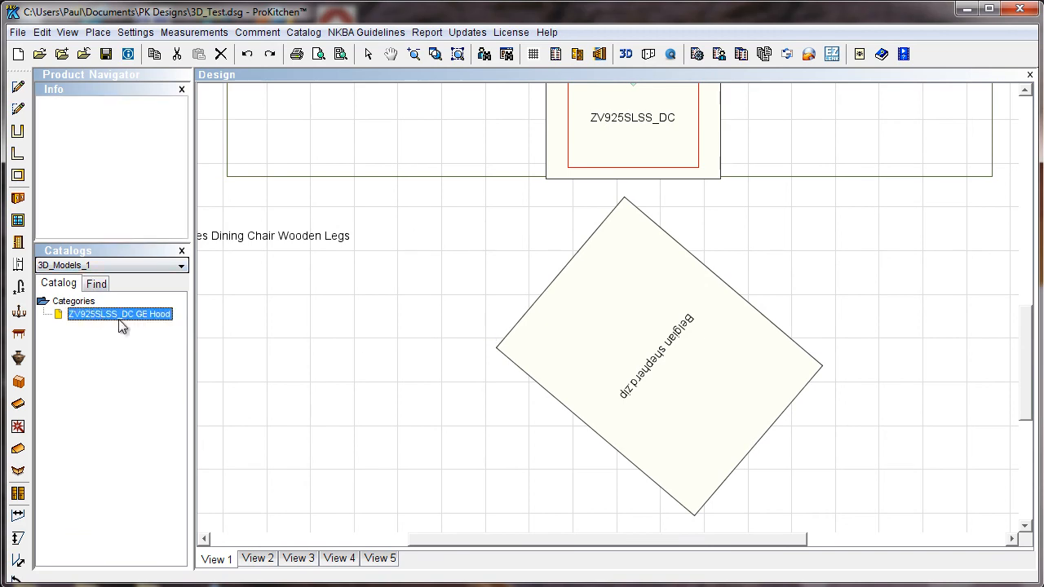
{"action": "left_click", "coordinate": [73, 301]}
{"action": "right_click", "coordinate": [72, 302]}
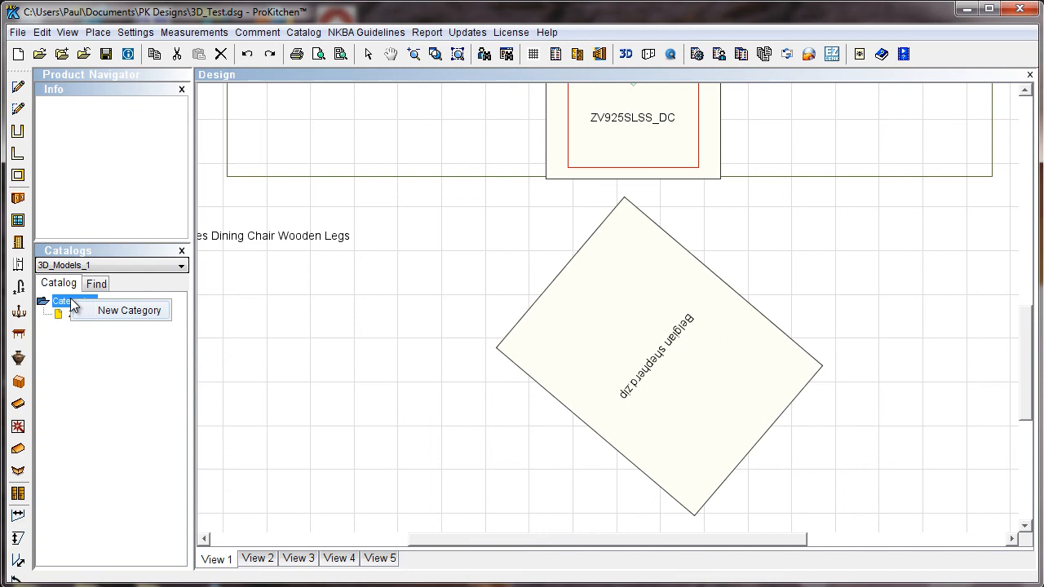
{"action": "left_click", "coordinate": [113, 311]}
{"action": "type", "text": "Hood"}
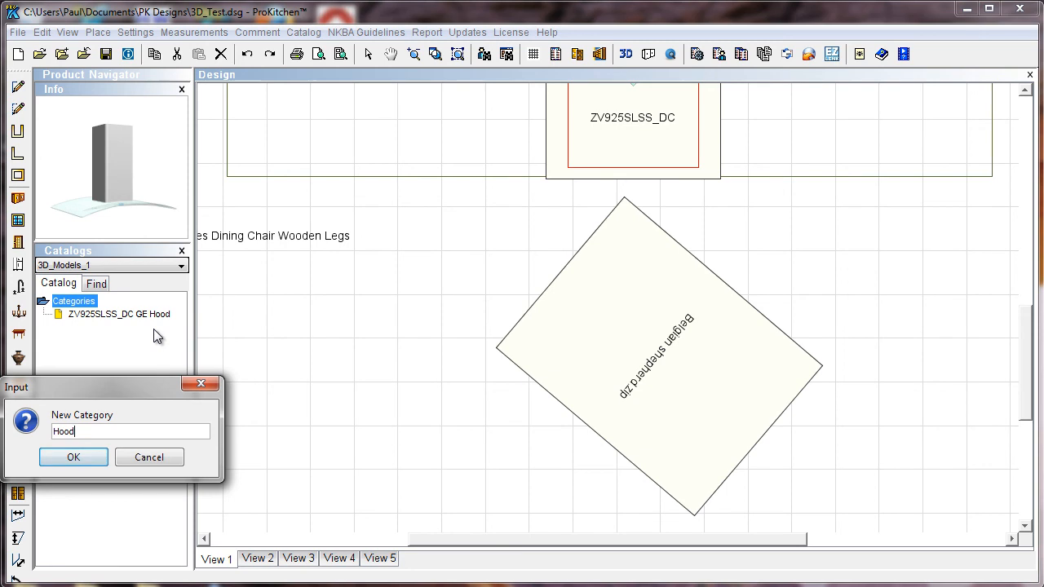
{"action": "key", "text": "Return"}
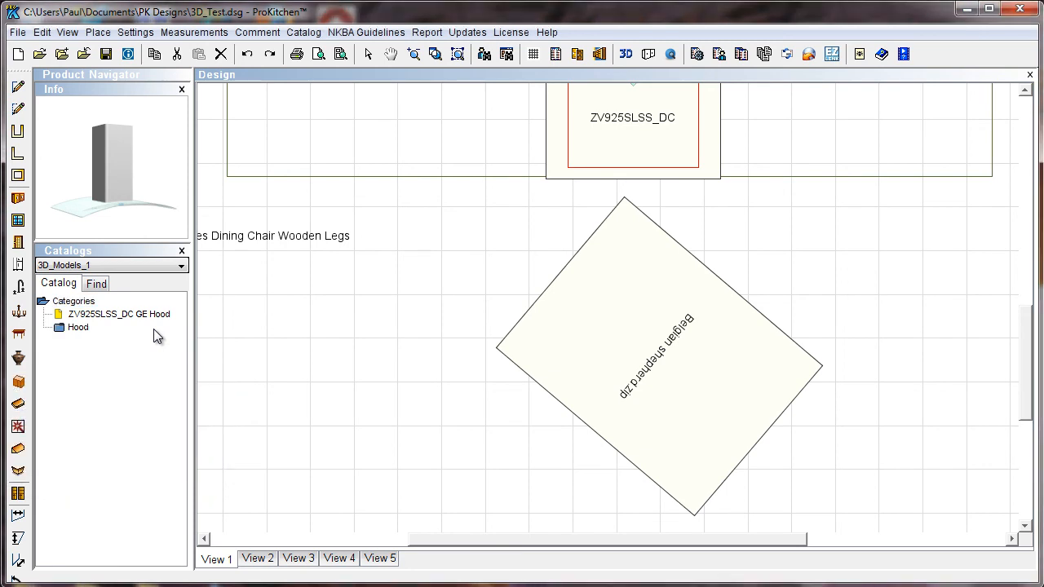
Step: Move the ZV925SLSS_DC GE Hood catalog item into the Hood category
{"action": "right_click", "coordinate": [117, 320]}
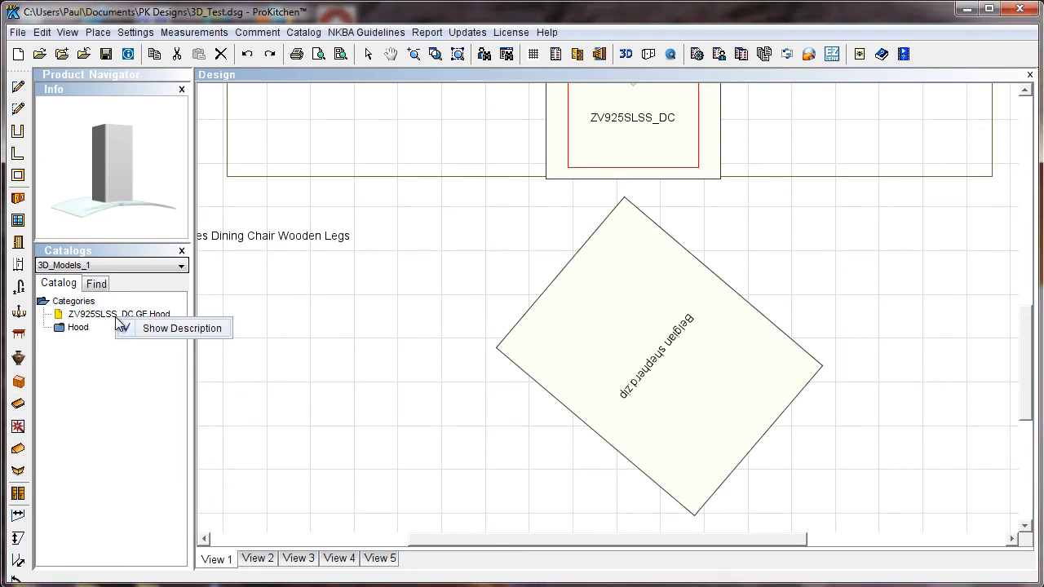
{"action": "left_click", "coordinate": [86, 318]}
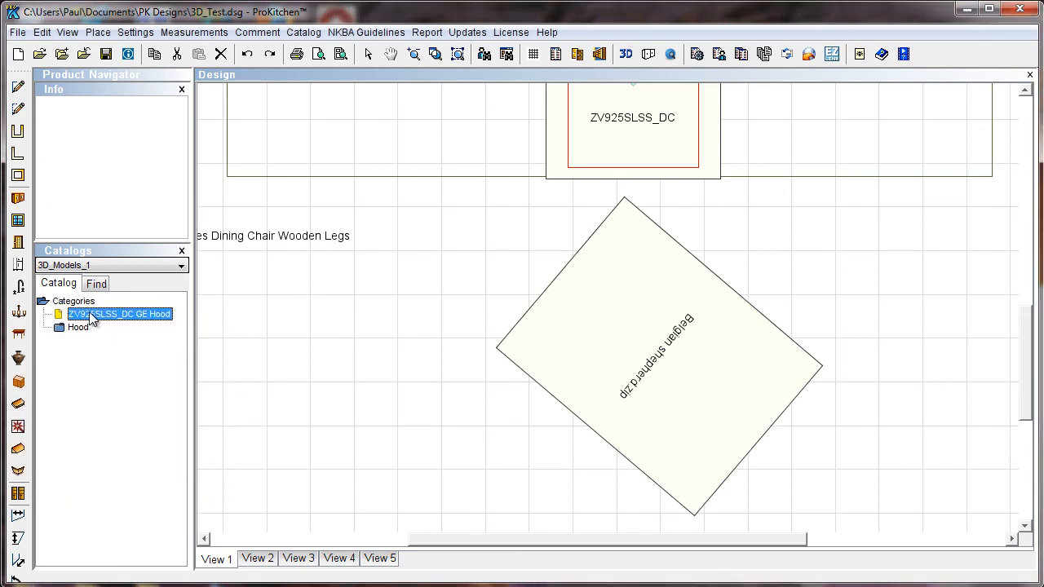
{"action": "right_click", "coordinate": [92, 319]}
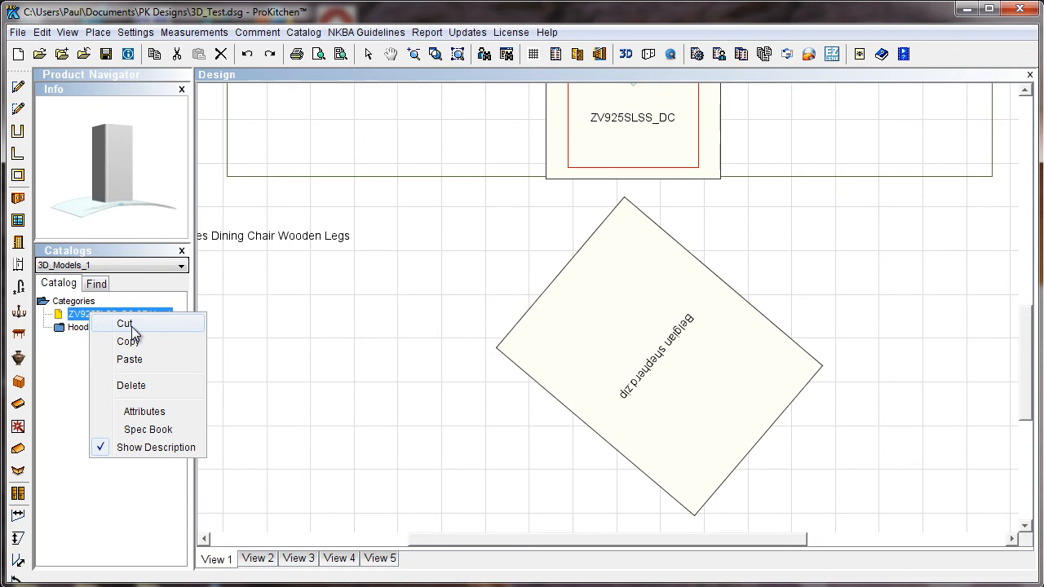
{"action": "left_click", "coordinate": [131, 326]}
{"action": "left_click", "coordinate": [79, 327]}
{"action": "right_click", "coordinate": [78, 327]}
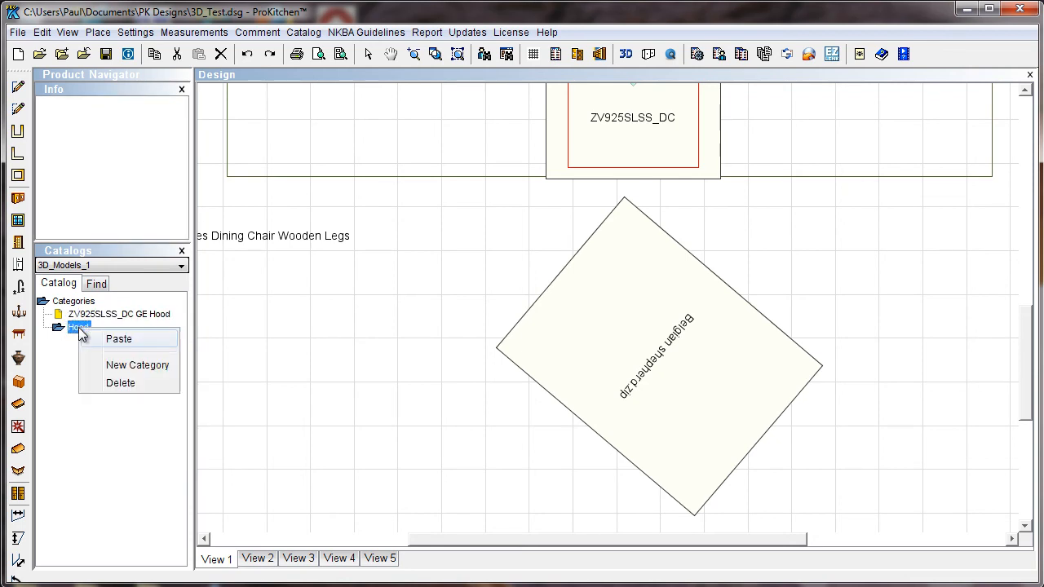
{"action": "left_click", "coordinate": [115, 340]}
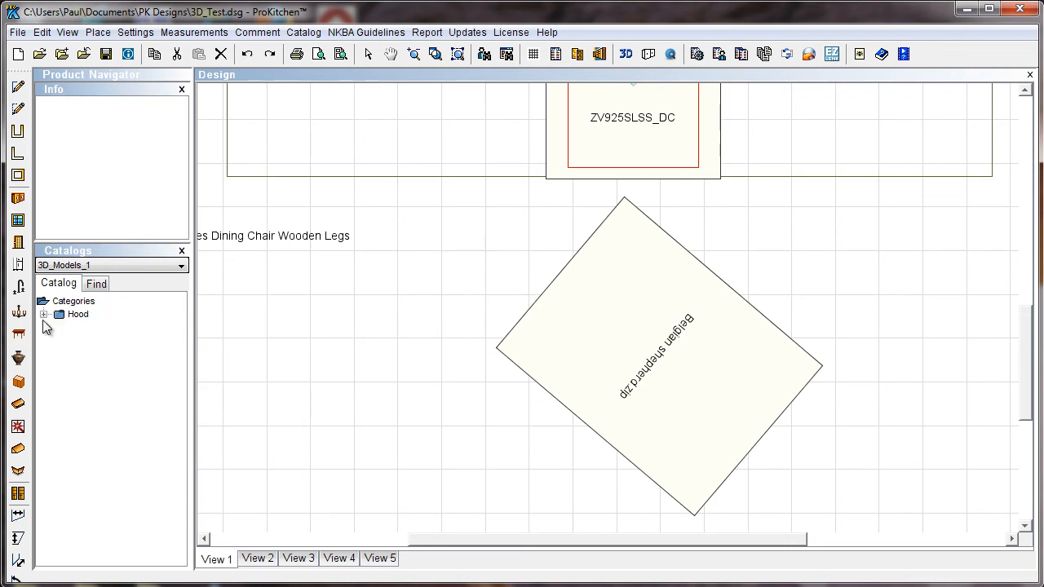
{"action": "left_click", "coordinate": [92, 327]}
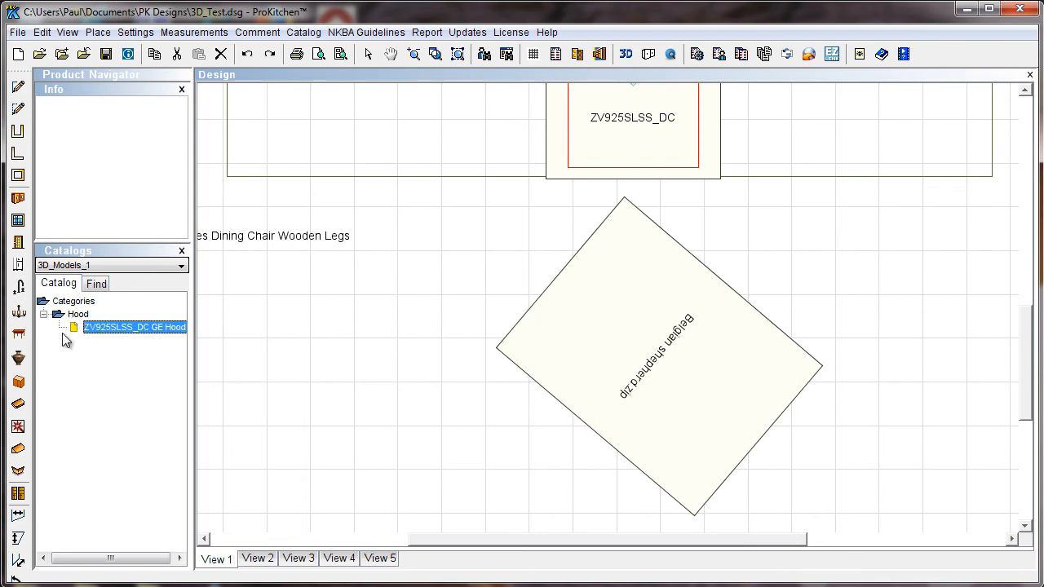
Step: Create a top-level category named Range in the 3D_Models_1 catalog
{"action": "left_click", "coordinate": [69, 302]}
{"action": "right_click", "coordinate": [71, 303]}
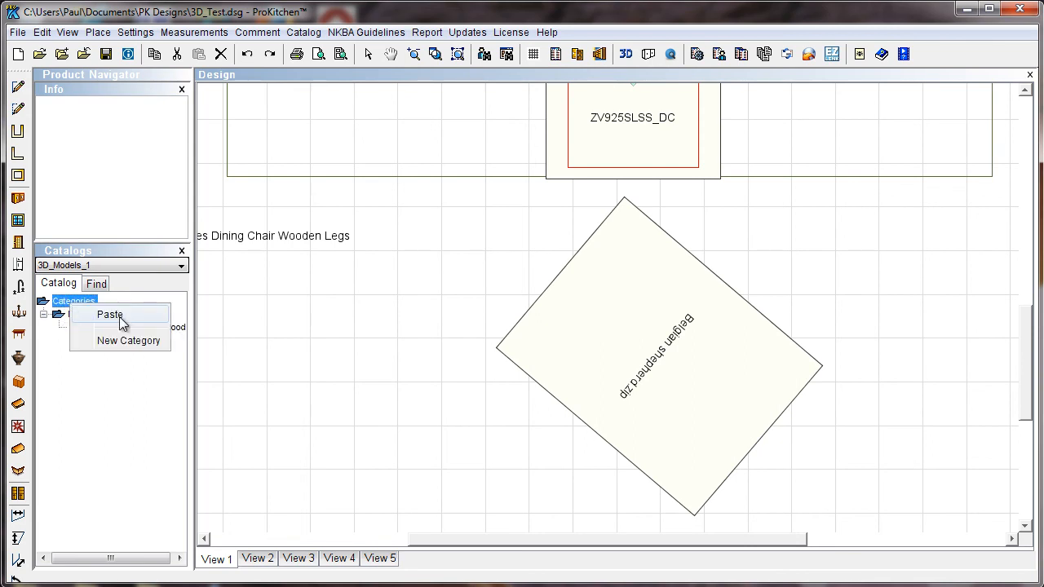
{"action": "left_click", "coordinate": [125, 340]}
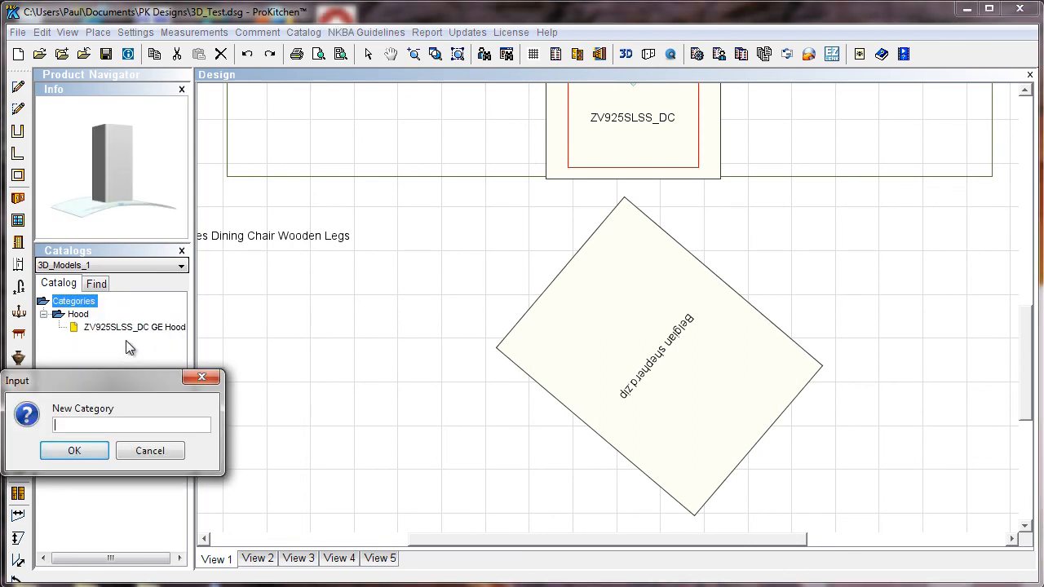
{"action": "type", "text": "Range"}
{"action": "key", "text": "Return"}
Step: Add the ER48D.zip range from the design to the existing Models catalog
{"action": "left_click", "coordinate": [552, 217]}
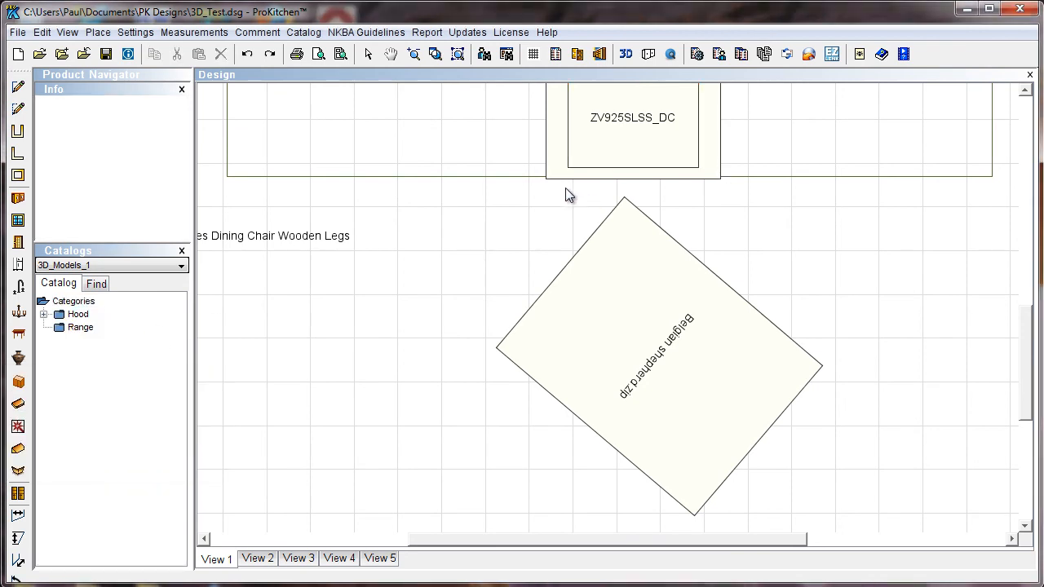
{"action": "right_click", "coordinate": [557, 161]}
{"action": "mouse_move", "coordinate": [607, 187]}
{"action": "mouse_move", "coordinate": [725, 467]}
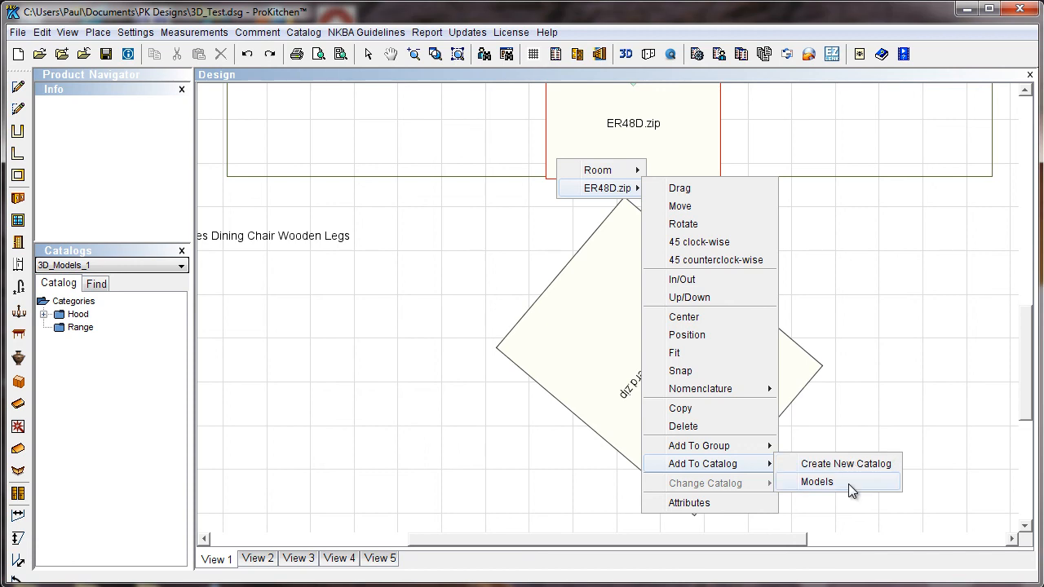
{"action": "left_click", "coordinate": [817, 482]}
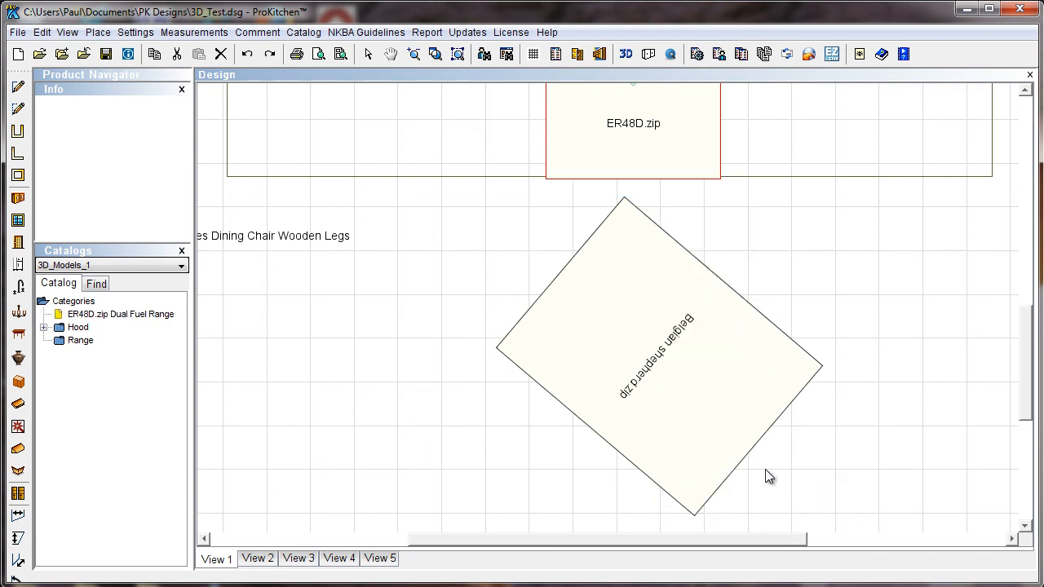
Step: Move the ER48D.zip Dual Fuel Range catalog item into the Range category
{"action": "right_click", "coordinate": [99, 315]}
{"action": "left_click", "coordinate": [73, 315]}
{"action": "right_click", "coordinate": [99, 317]}
{"action": "left_click", "coordinate": [145, 325]}
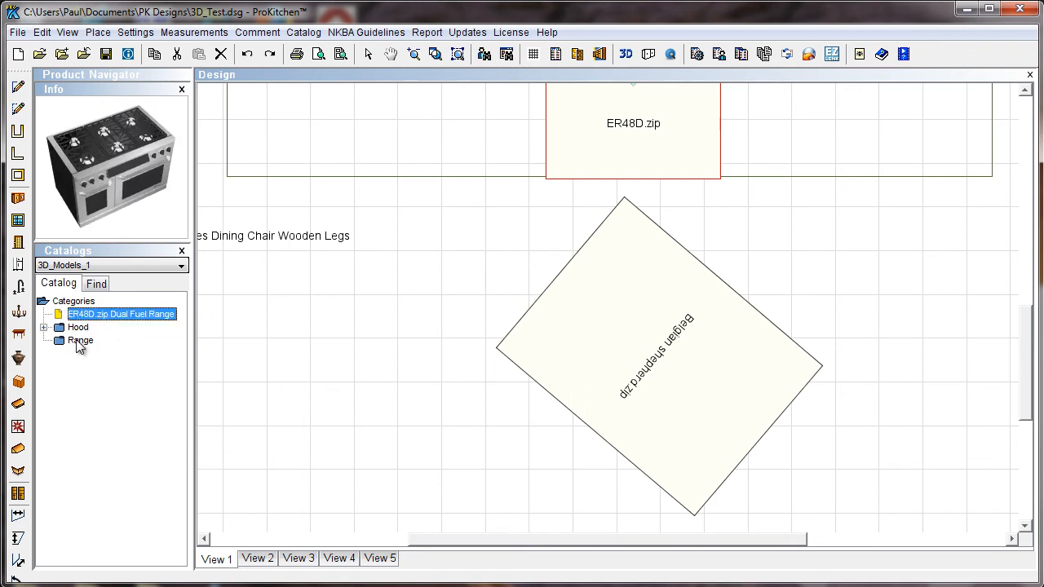
{"action": "left_click", "coordinate": [82, 341]}
{"action": "right_click", "coordinate": [83, 343]}
{"action": "left_click", "coordinate": [113, 352]}
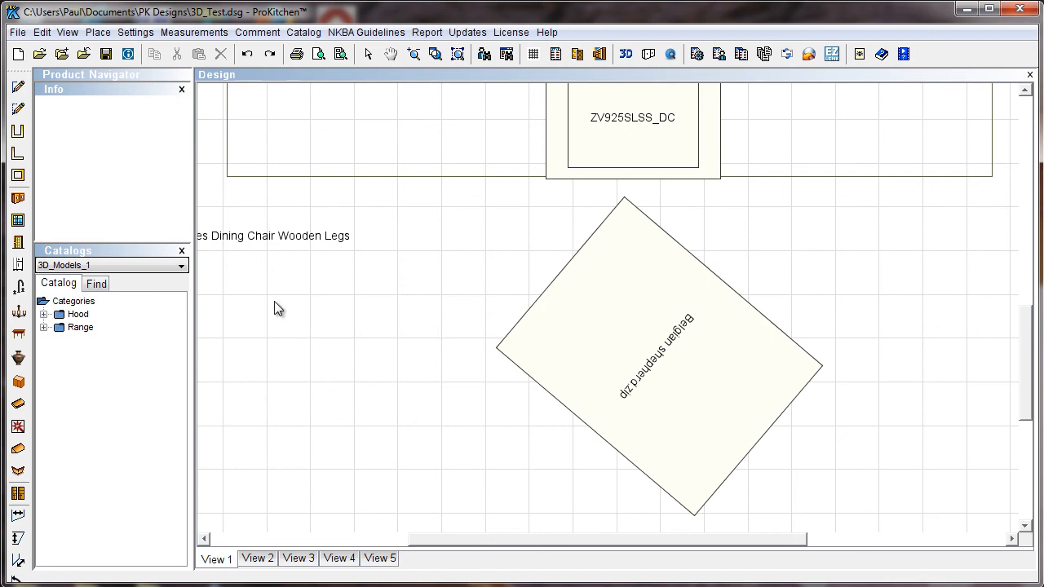
Step: Add the Eames Dining Chair Wooden Legs model from the design to the Models catalog
{"action": "left_click", "coordinate": [248, 245]}
{"action": "right_click", "coordinate": [249, 245]}
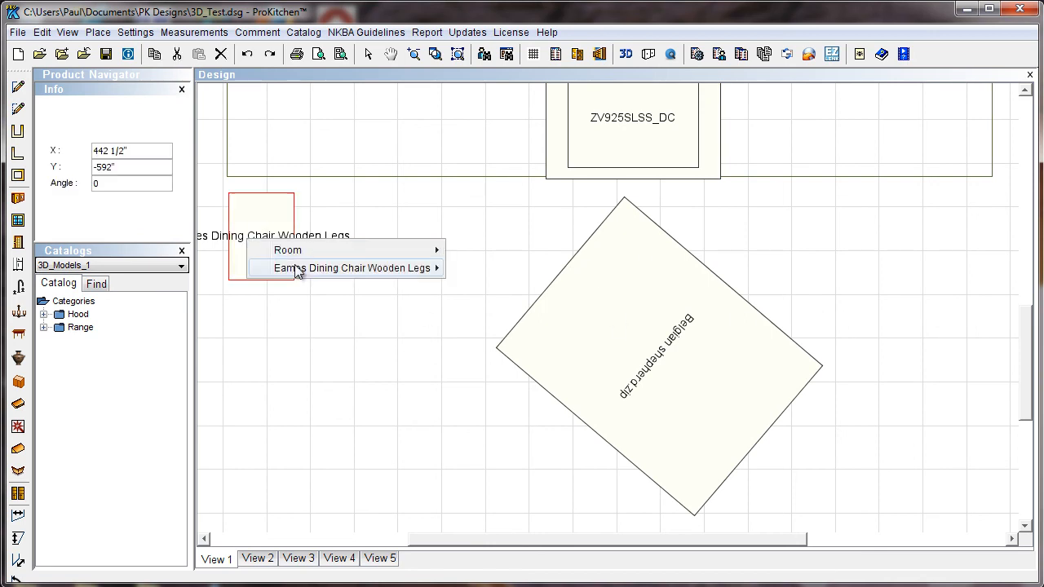
{"action": "mouse_move", "coordinate": [336, 269]}
{"action": "mouse_move", "coordinate": [531, 543]}
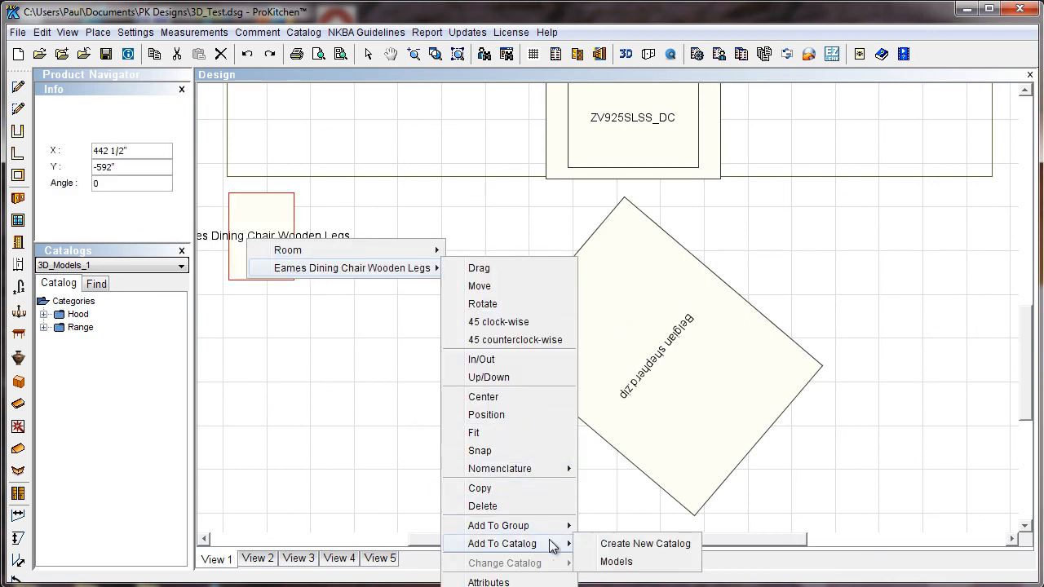
{"action": "left_click", "coordinate": [615, 560]}
Step: Add the Belgian shepherd.zip model from the design to the Models catalog
{"action": "right_click", "coordinate": [640, 312]}
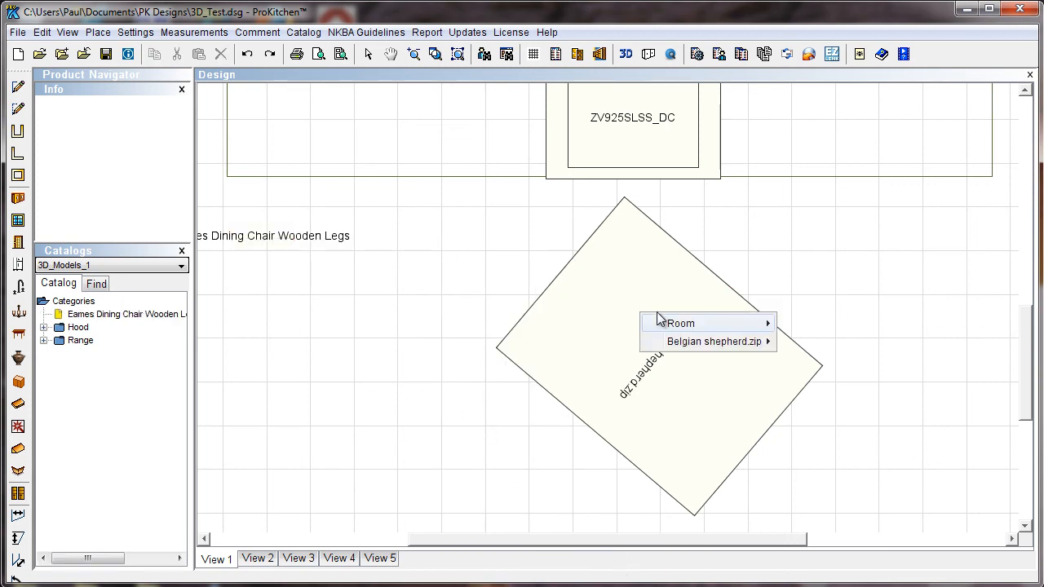
{"action": "mouse_move", "coordinate": [708, 342]}
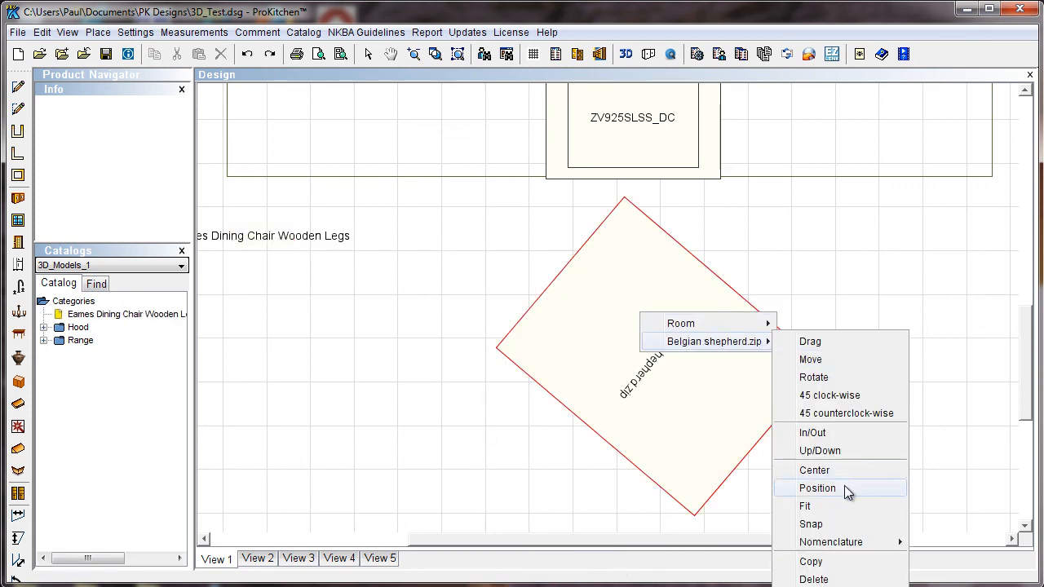
{"action": "left_click_drag", "start_coordinate": [1031, 378], "coordinate": [1031, 407]}
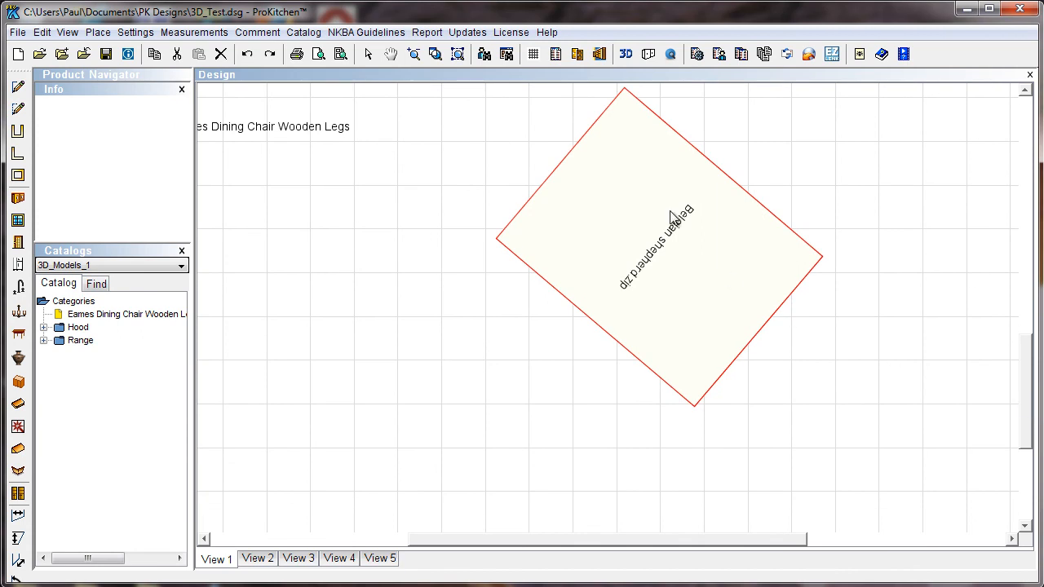
{"action": "right_click", "coordinate": [629, 112]}
{"action": "mouse_move", "coordinate": [659, 138]}
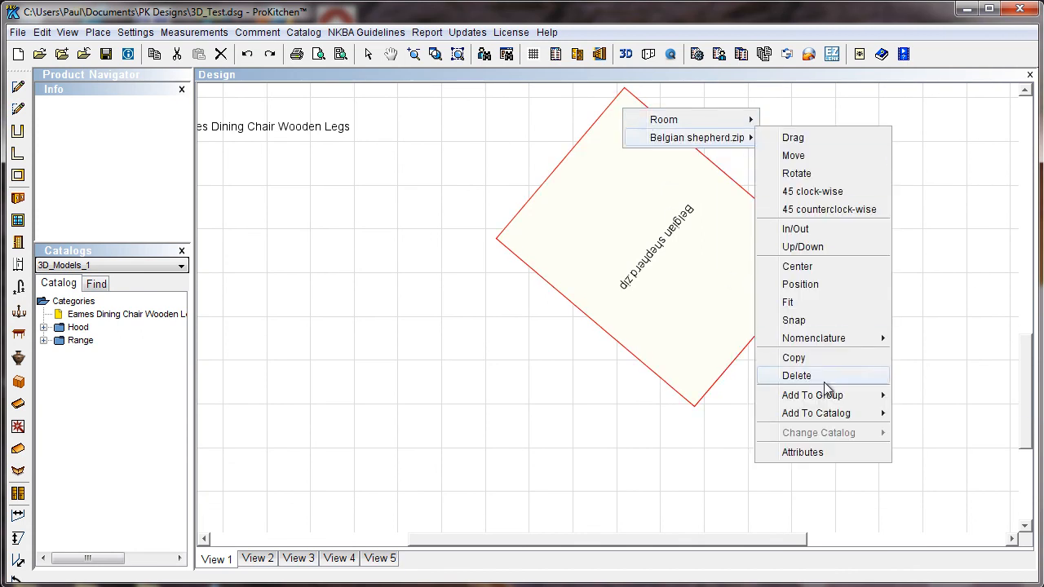
{"action": "mouse_move", "coordinate": [823, 414]}
{"action": "left_click", "coordinate": [918, 432]}
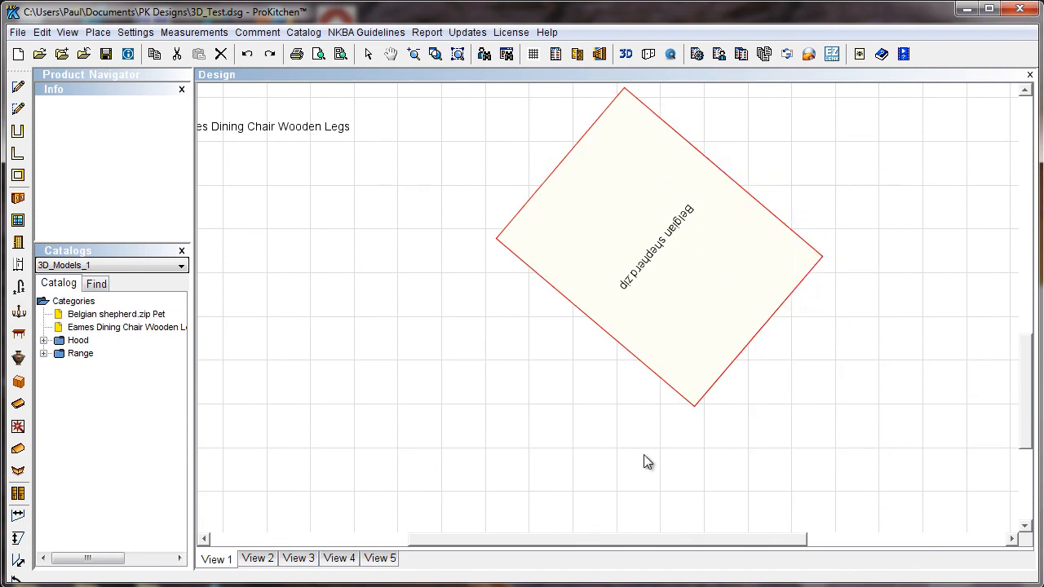
Step: Delete the LUNRIC hood.skp model from the downloaded models in the 3D Model Browser and close the browser
{"action": "left_click_drag", "start_coordinate": [1030, 419], "coordinate": [1016, 372]}
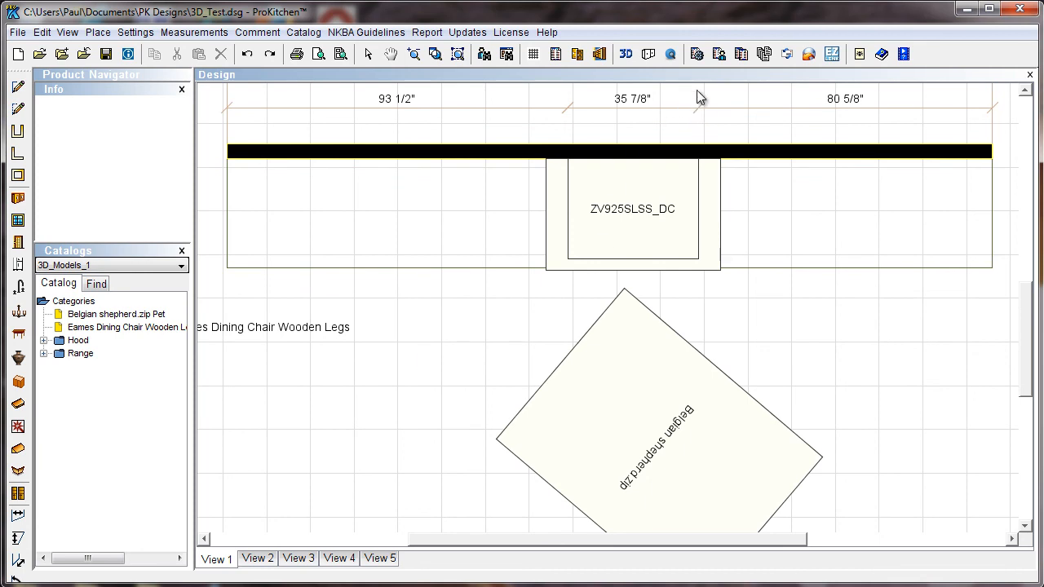
{"action": "left_click", "coordinate": [671, 55]}
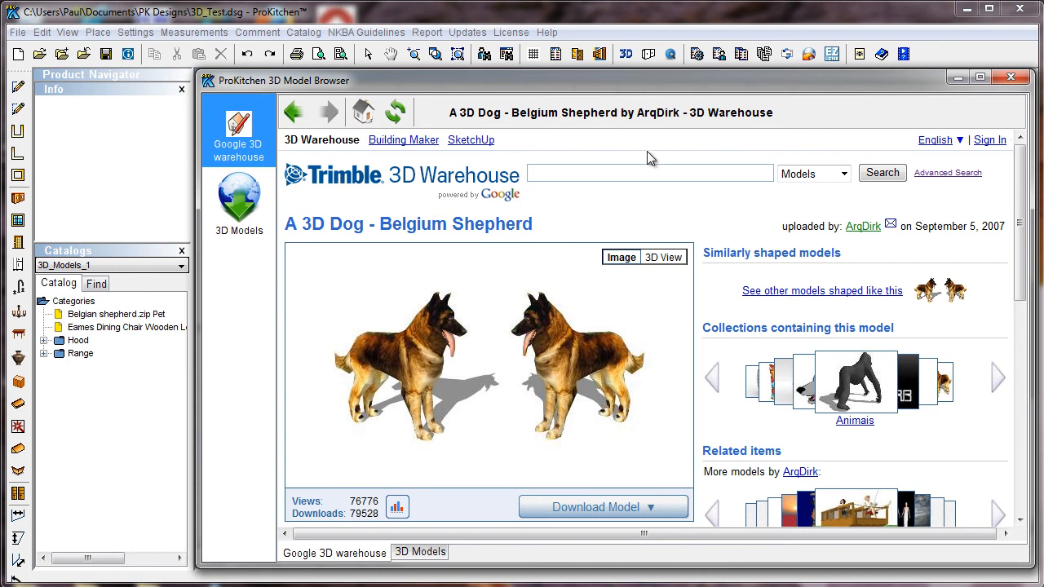
{"action": "left_click", "coordinate": [239, 204]}
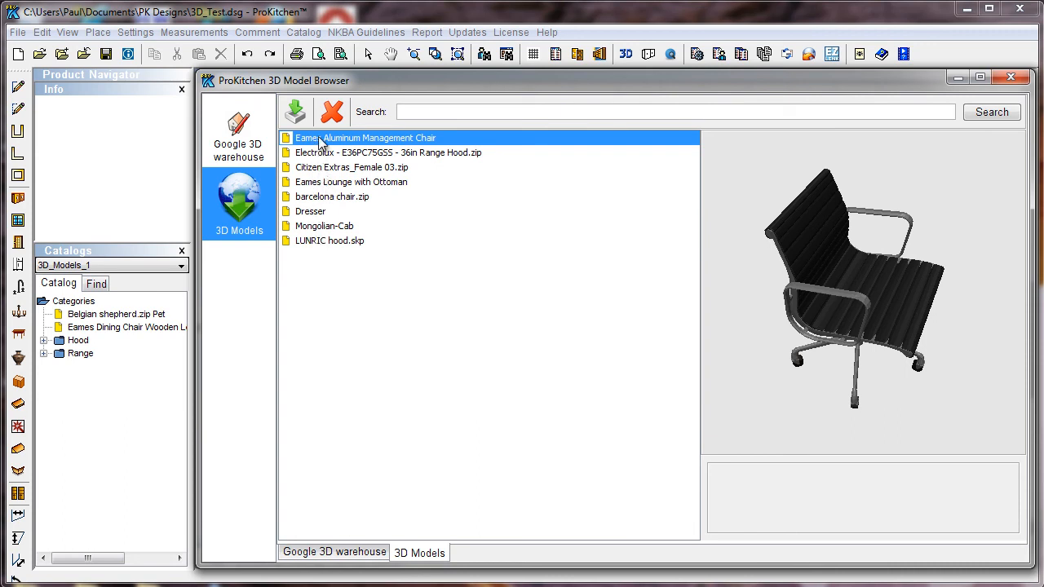
{"action": "left_click", "coordinate": [315, 242]}
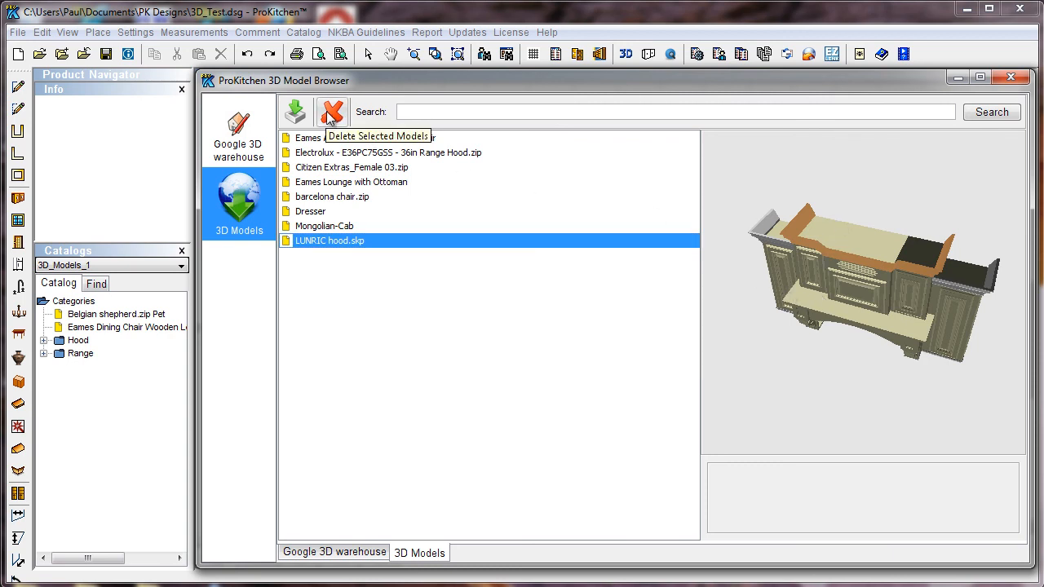
{"action": "left_click", "coordinate": [331, 115]}
{"action": "left_click", "coordinate": [578, 343]}
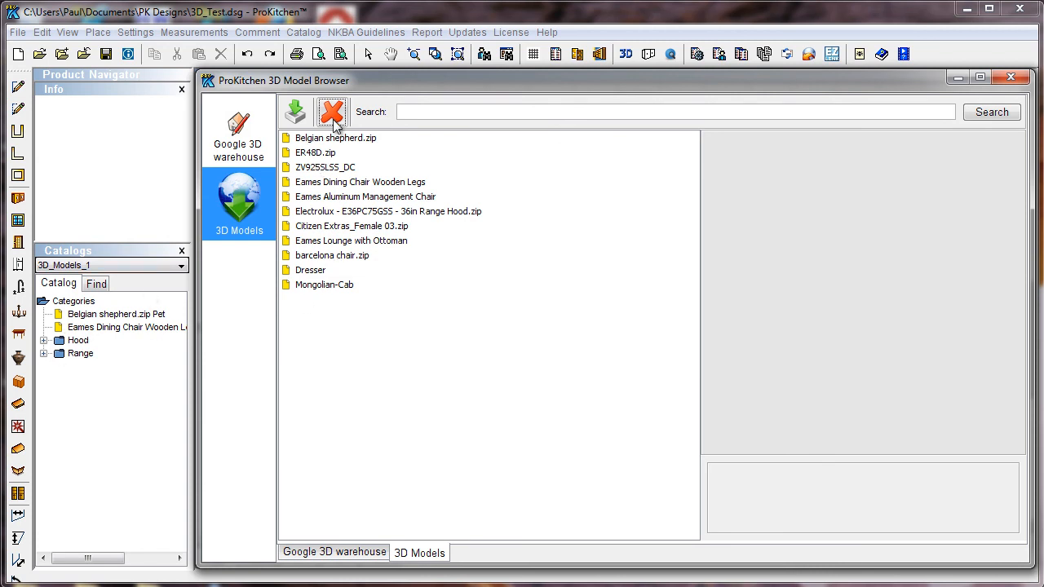
{"action": "left_click", "coordinate": [246, 135]}
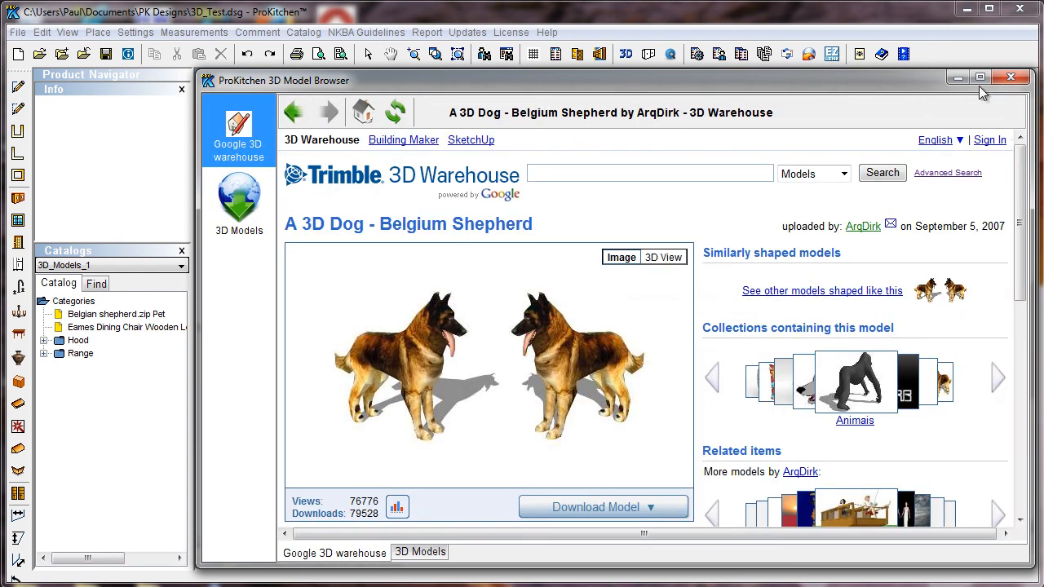
{"action": "left_click", "coordinate": [1010, 77]}
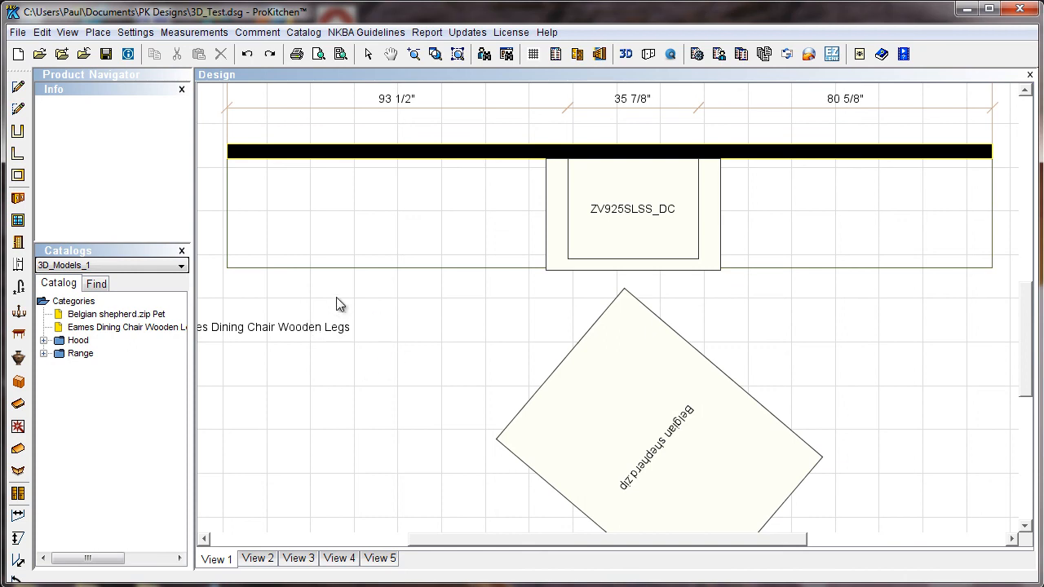
Step: Export the 3D_Models_1 catalog to the Desktop with the file name 3D_Model_1
{"action": "left_click", "coordinate": [304, 33]}
{"action": "left_click", "coordinate": [323, 70]}
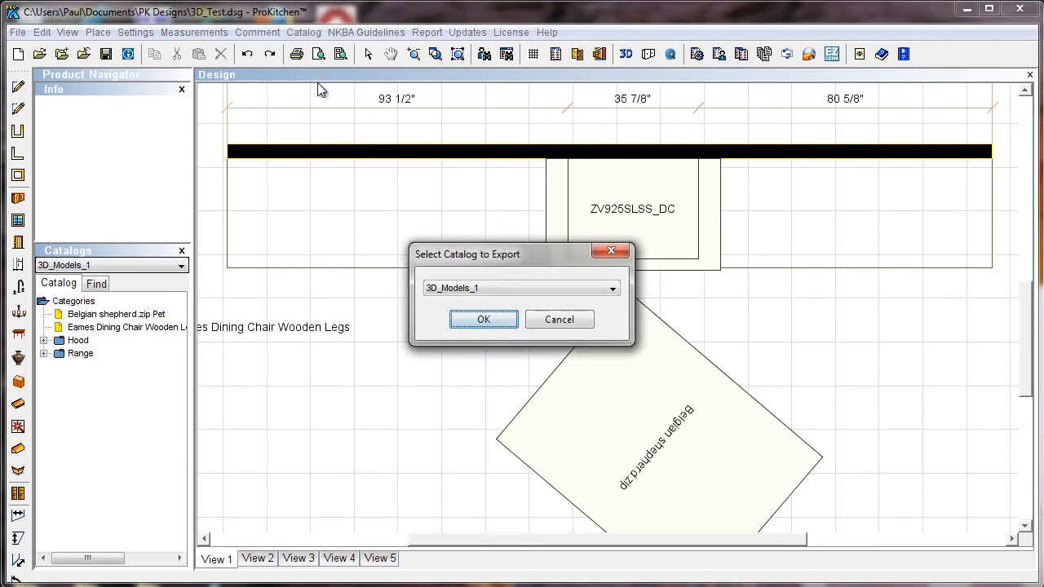
{"action": "left_click", "coordinate": [515, 292]}
{"action": "left_click", "coordinate": [483, 299]}
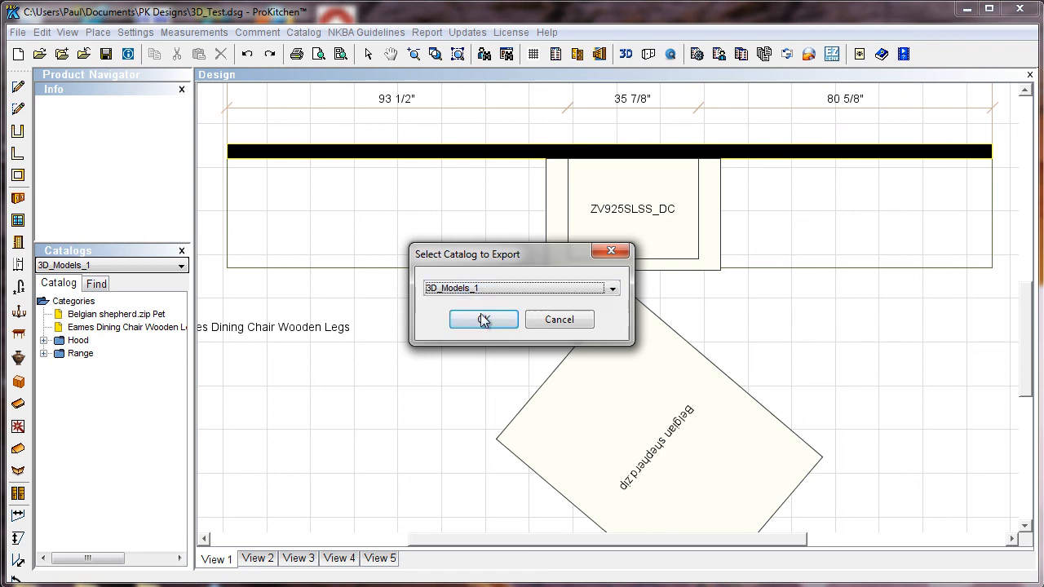
{"action": "left_click", "coordinate": [482, 323]}
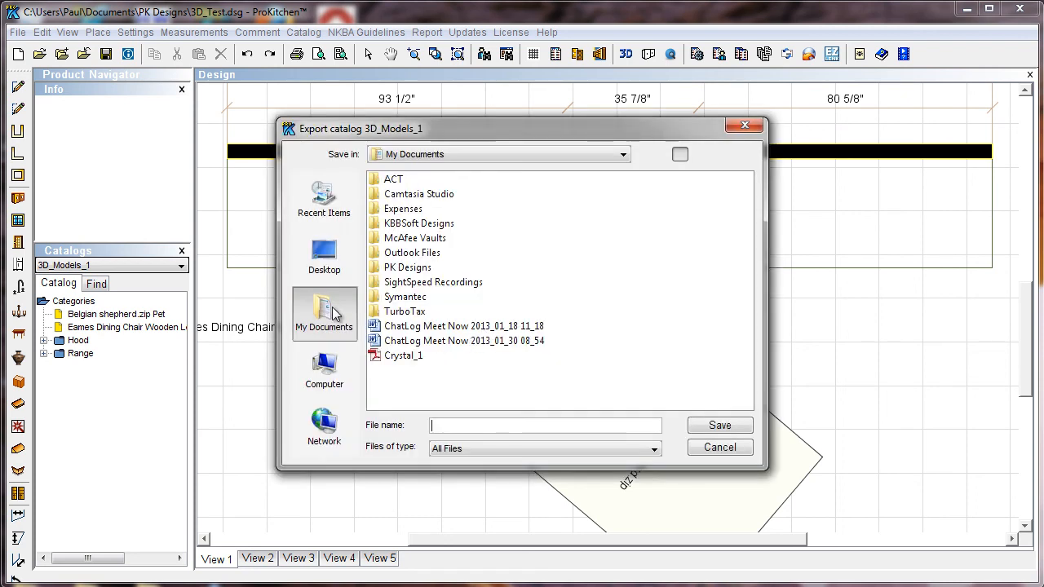
{"action": "left_click", "coordinate": [318, 270]}
{"action": "left_click", "coordinate": [468, 423]}
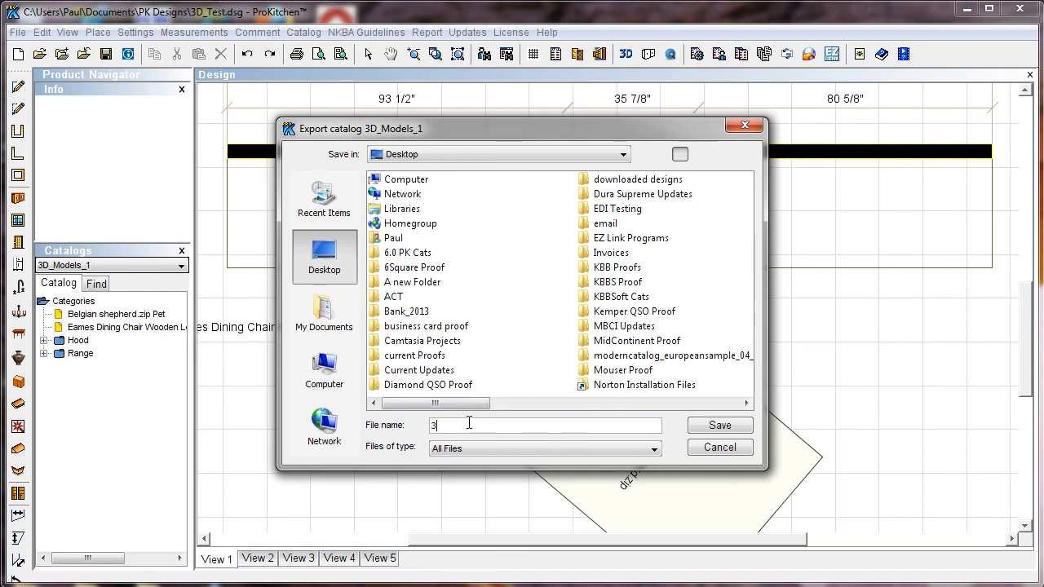
{"action": "type", "text": "Model_1"}
{"action": "left_click", "coordinate": [715, 425]}
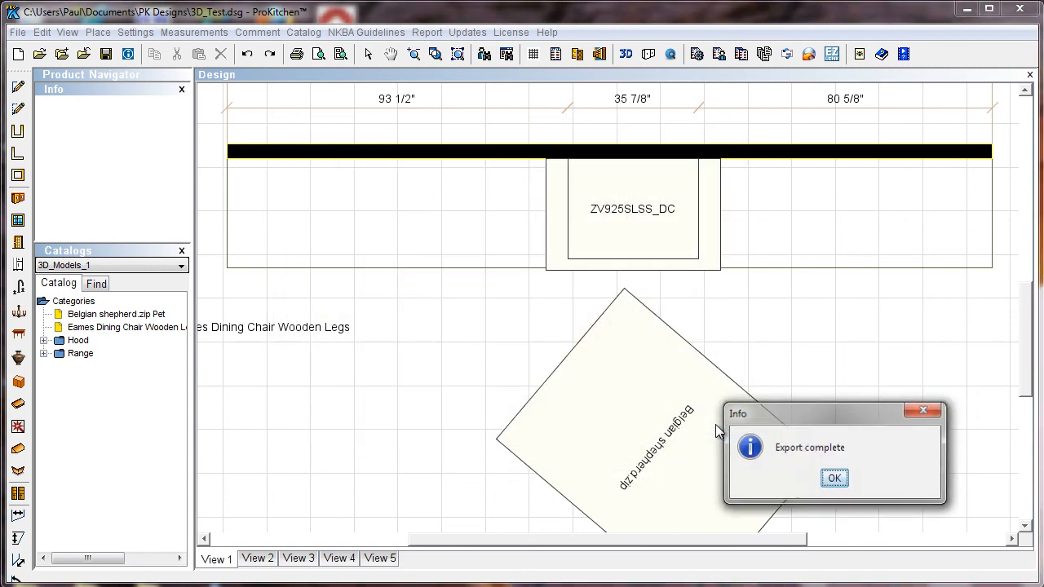
{"action": "left_click", "coordinate": [836, 479]}
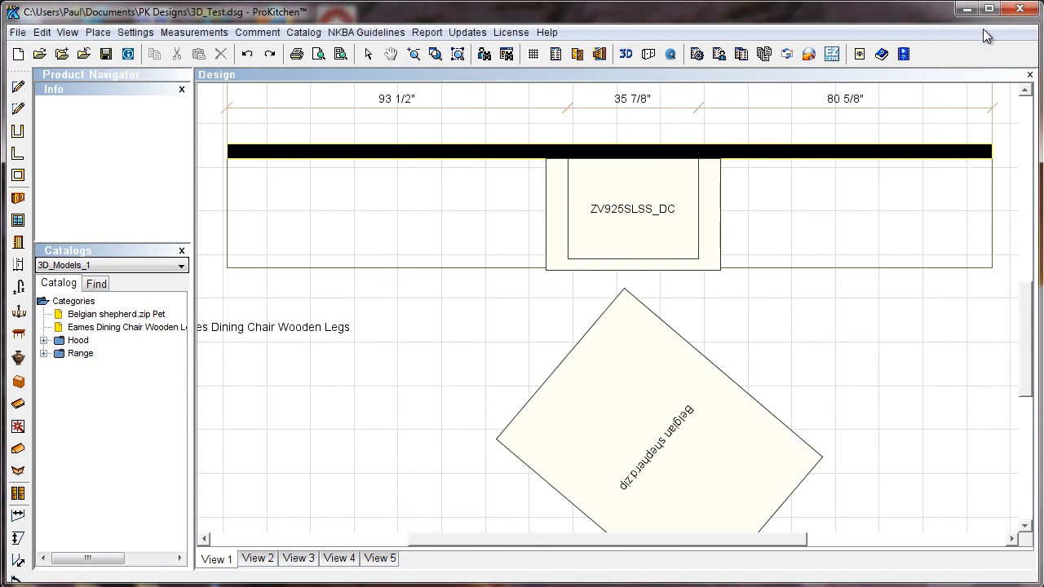
Step: Open the exported 3D_Model_1 package from the desktop to view its installer, and close it without installing
{"action": "left_click", "coordinate": [967, 12]}
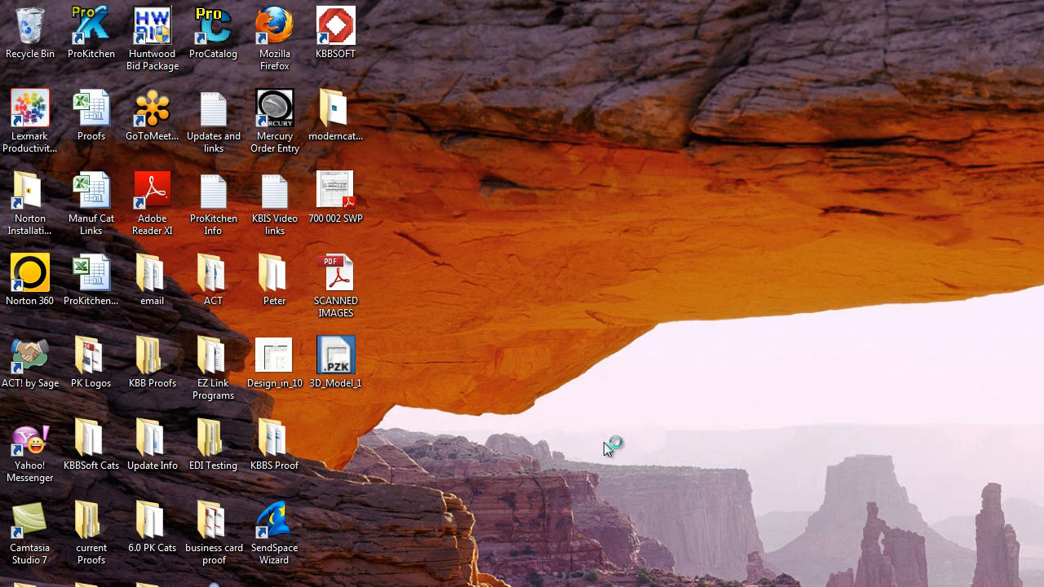
{"action": "double_click", "coordinate": [320, 367]}
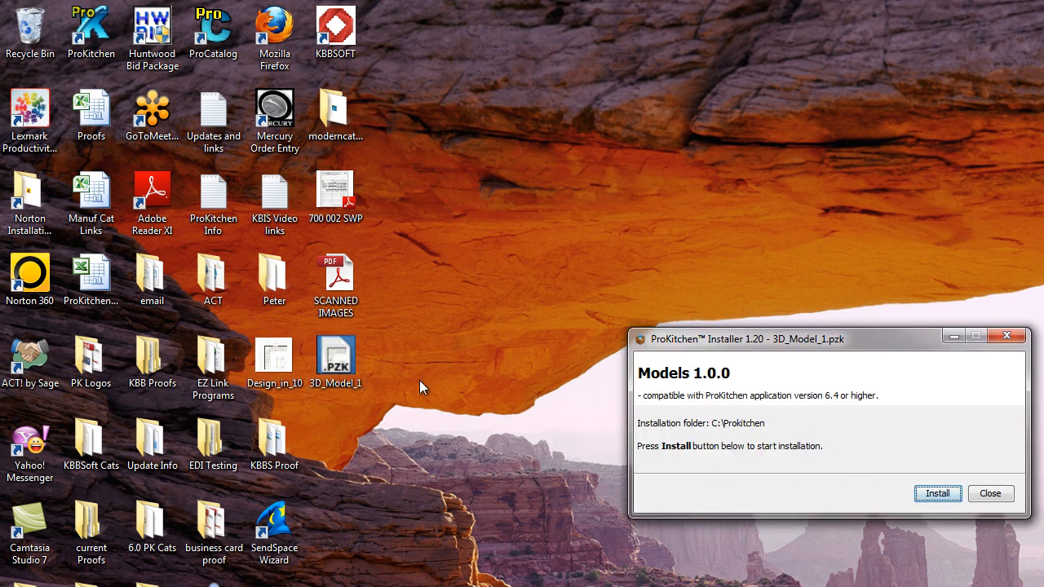
{"action": "left_click_drag", "start_coordinate": [877, 341], "coordinate": [792, 282]}
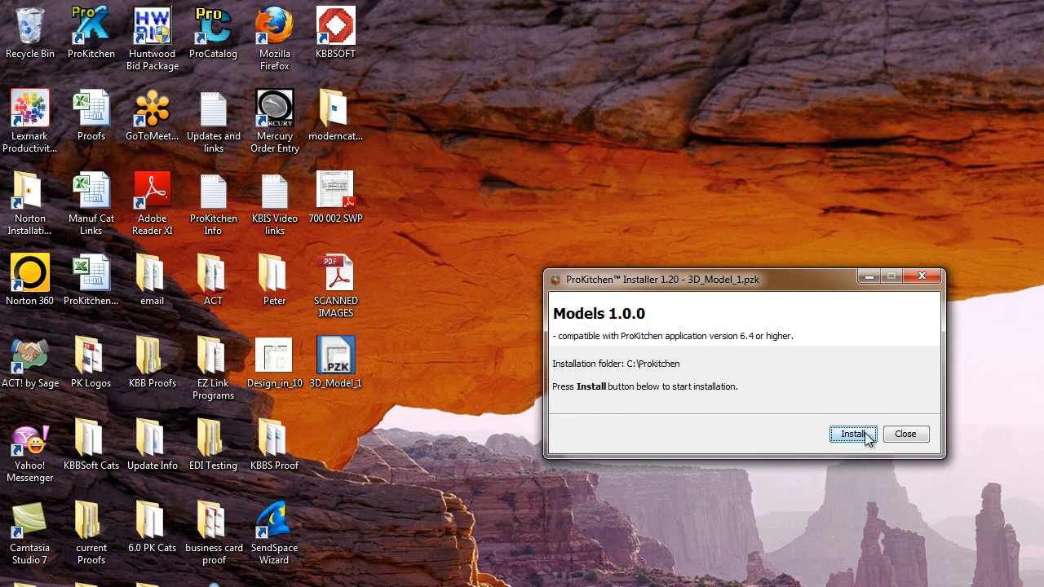
{"action": "left_click", "coordinate": [905, 438]}
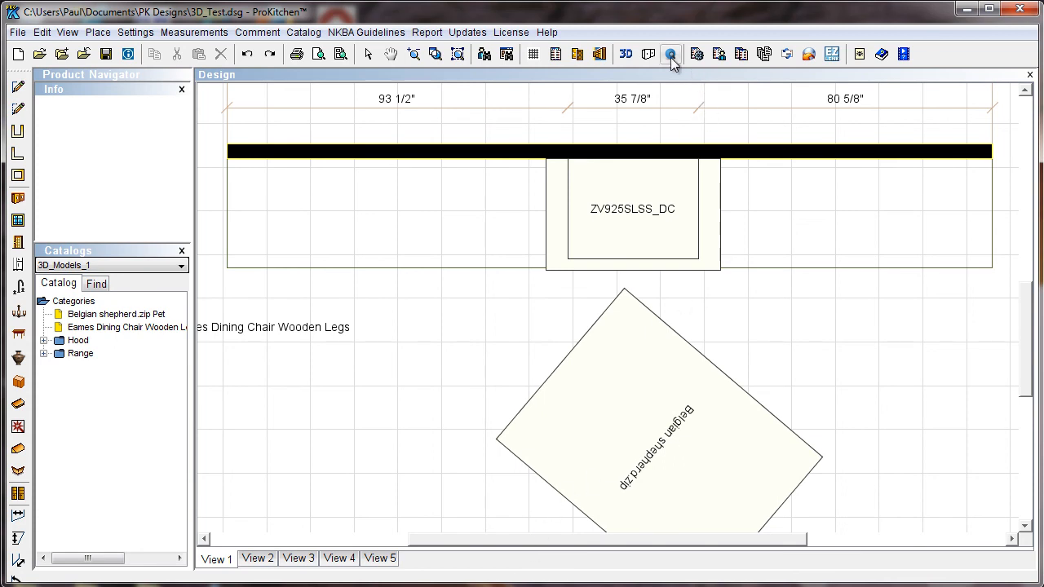
Step: Render the room design in the 3D view
{"action": "left_click", "coordinate": [626, 55]}
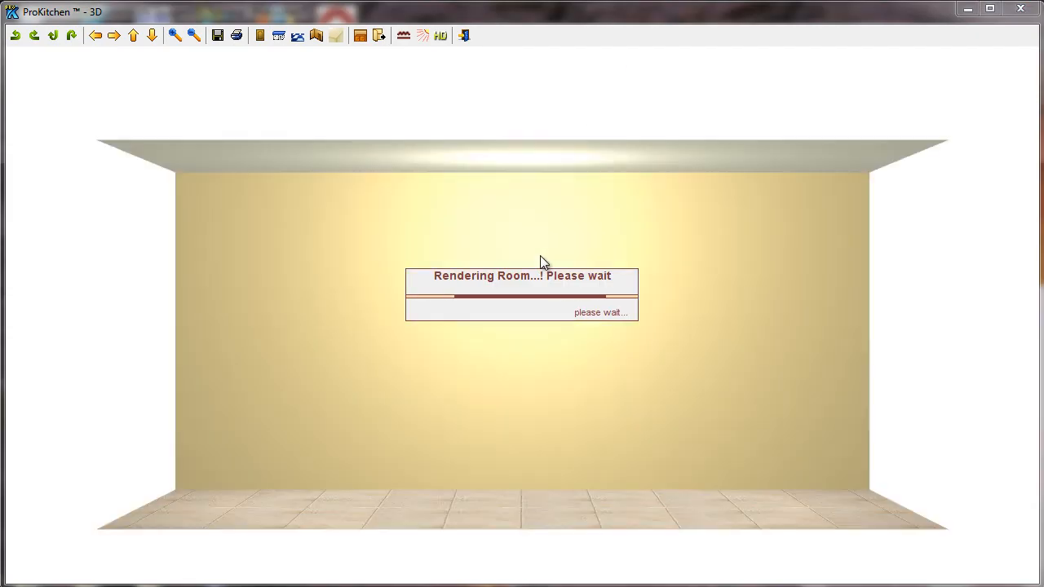